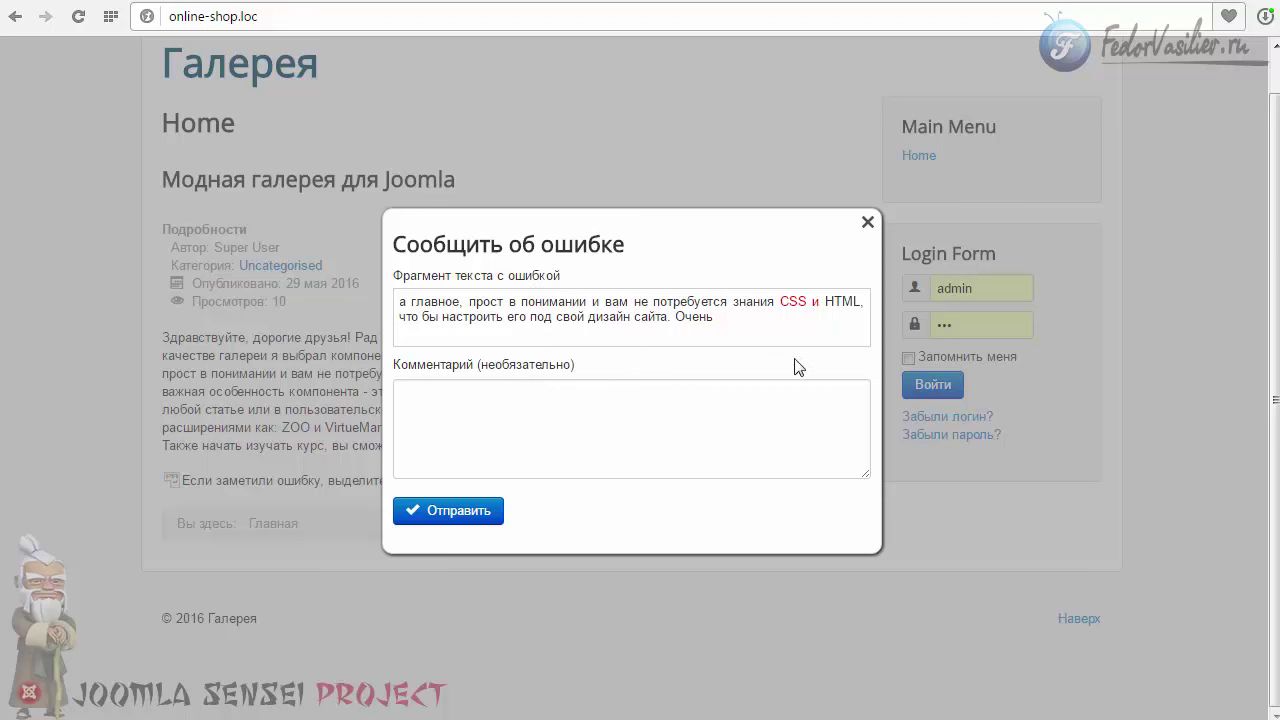
Step: Close the error report form on the site and open the extension installation page in the Joomla administrator
key("Escape")
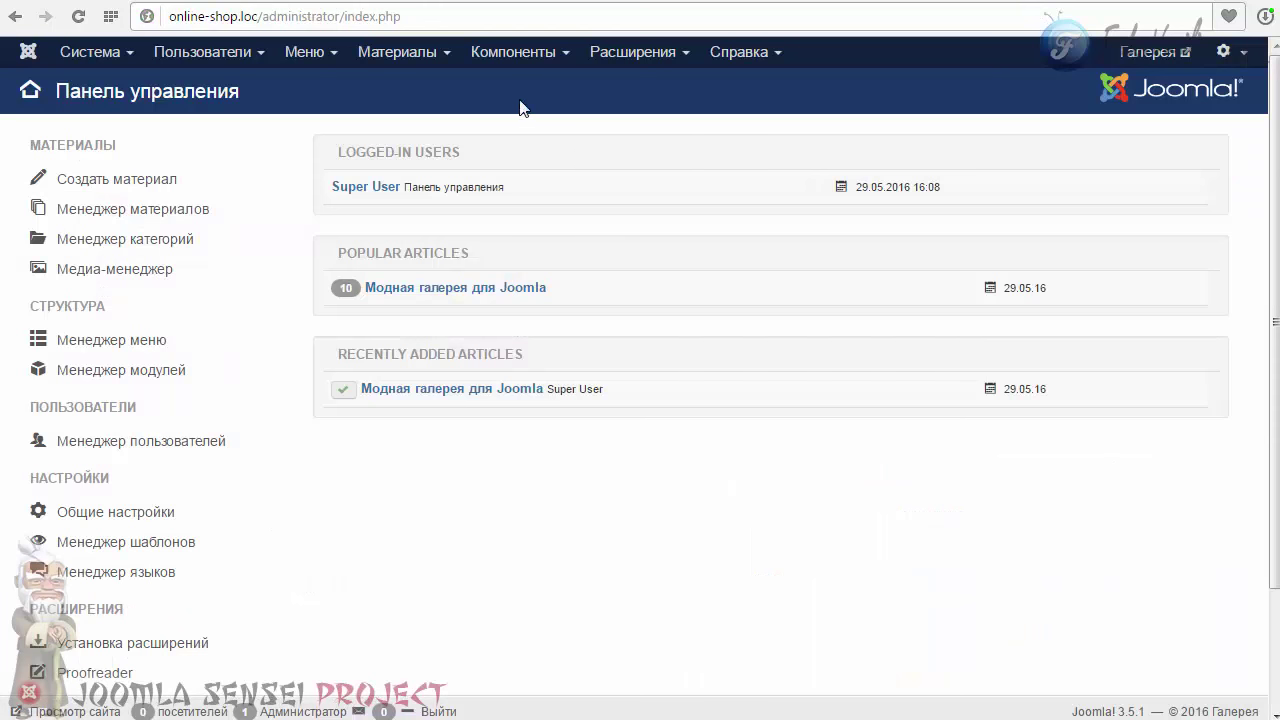
left_click(517, 55)
left_click(625, 58)
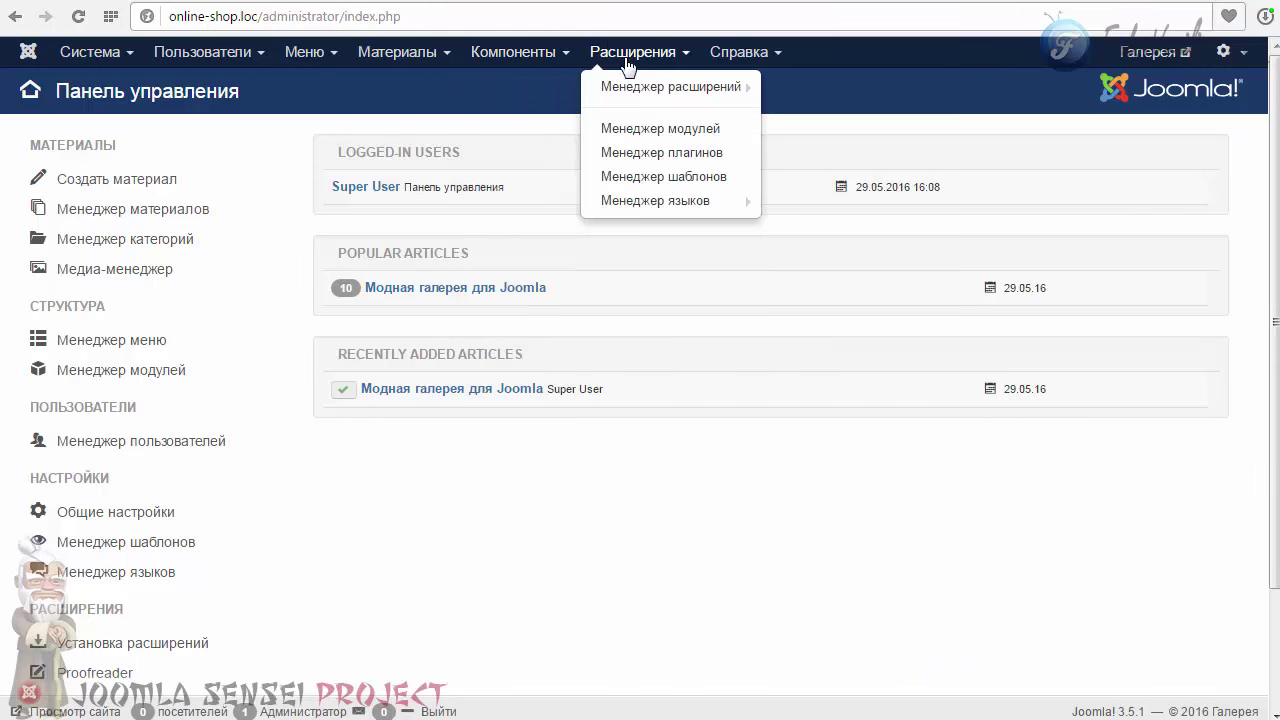
left_click(627, 87)
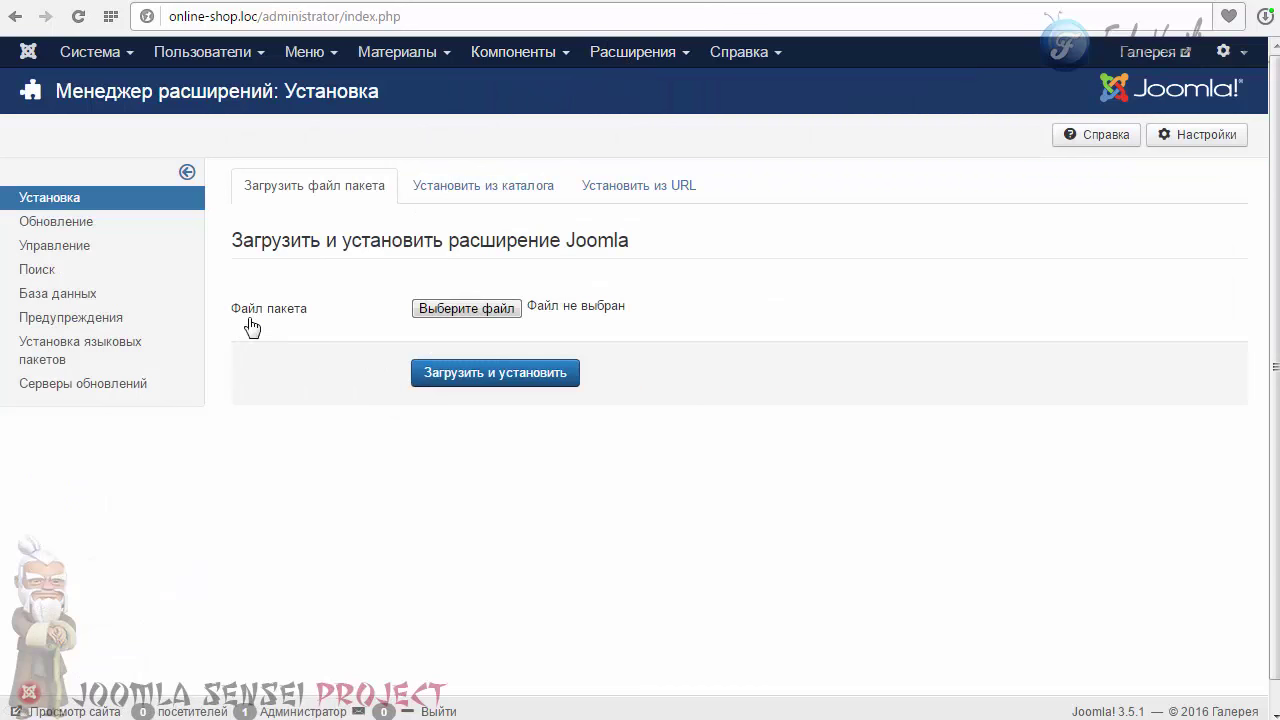
left_click(640, 54)
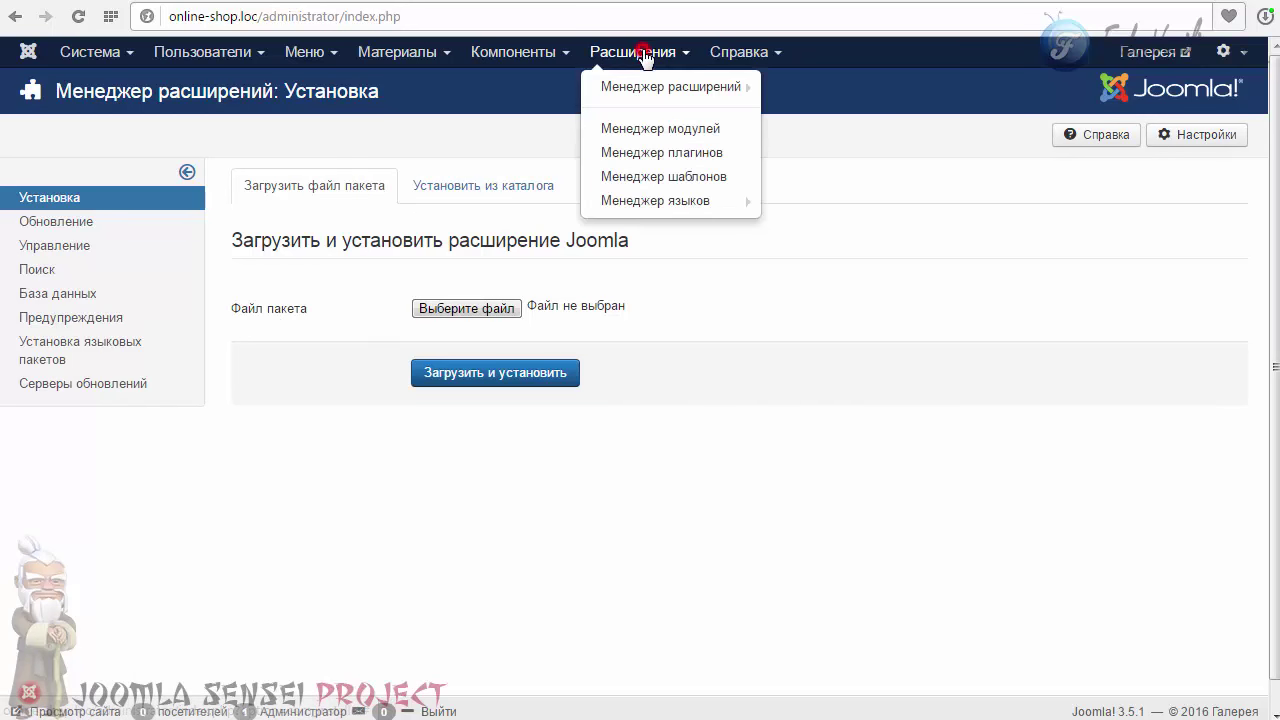
left_click(646, 88)
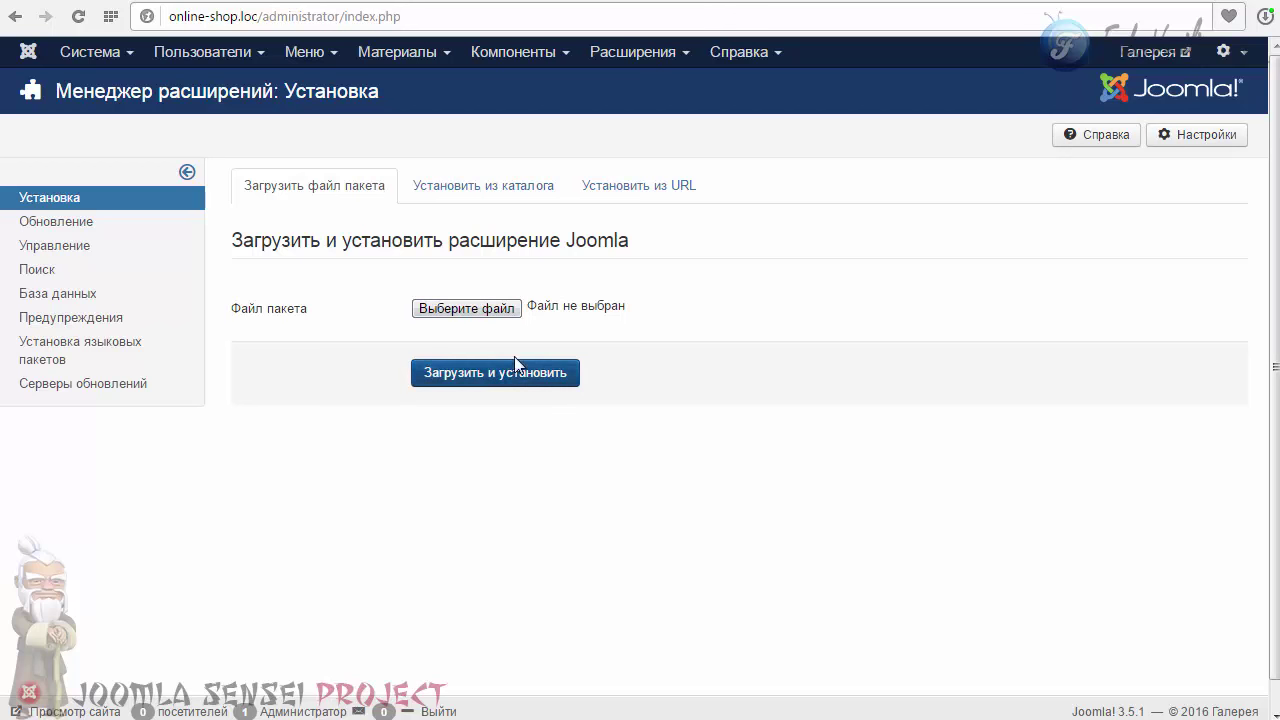
Step: Open Proofreader's error list and delete all reported errors from it
left_click(508, 58)
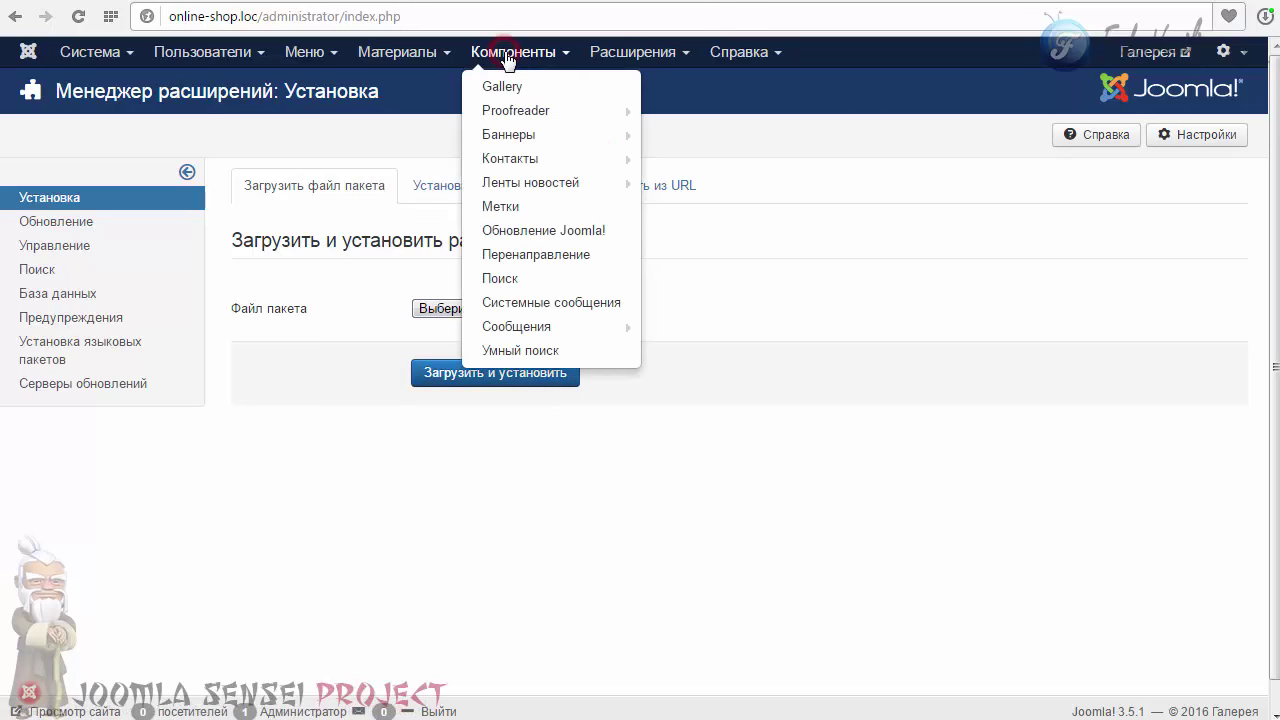
mouse_move(500, 114)
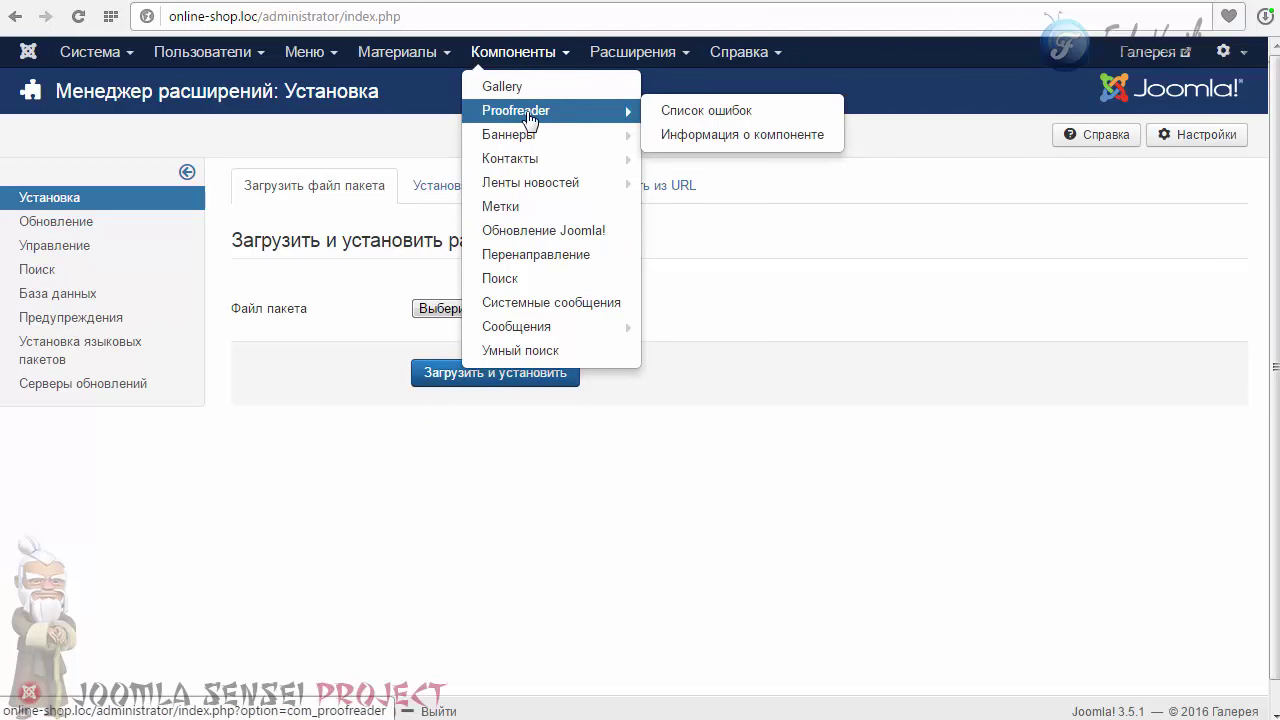
left_click(522, 117)
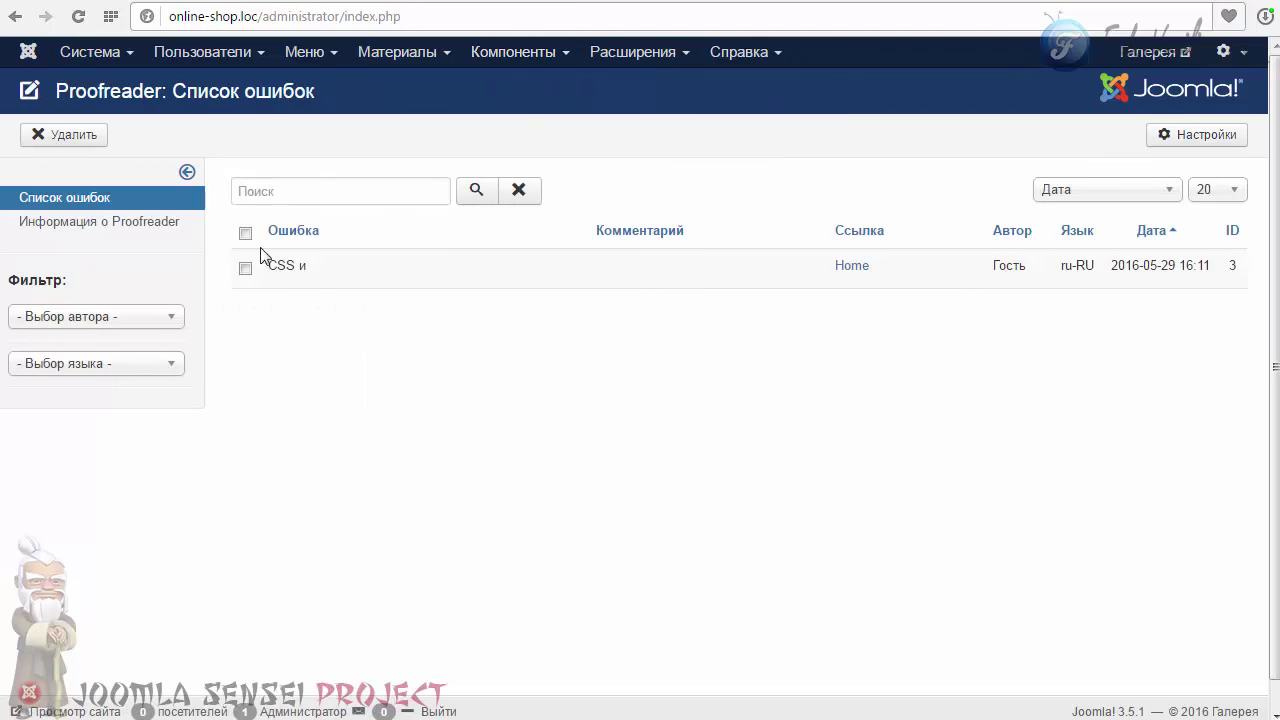
left_click(245, 235)
left_click(63, 134)
left_click(78, 16)
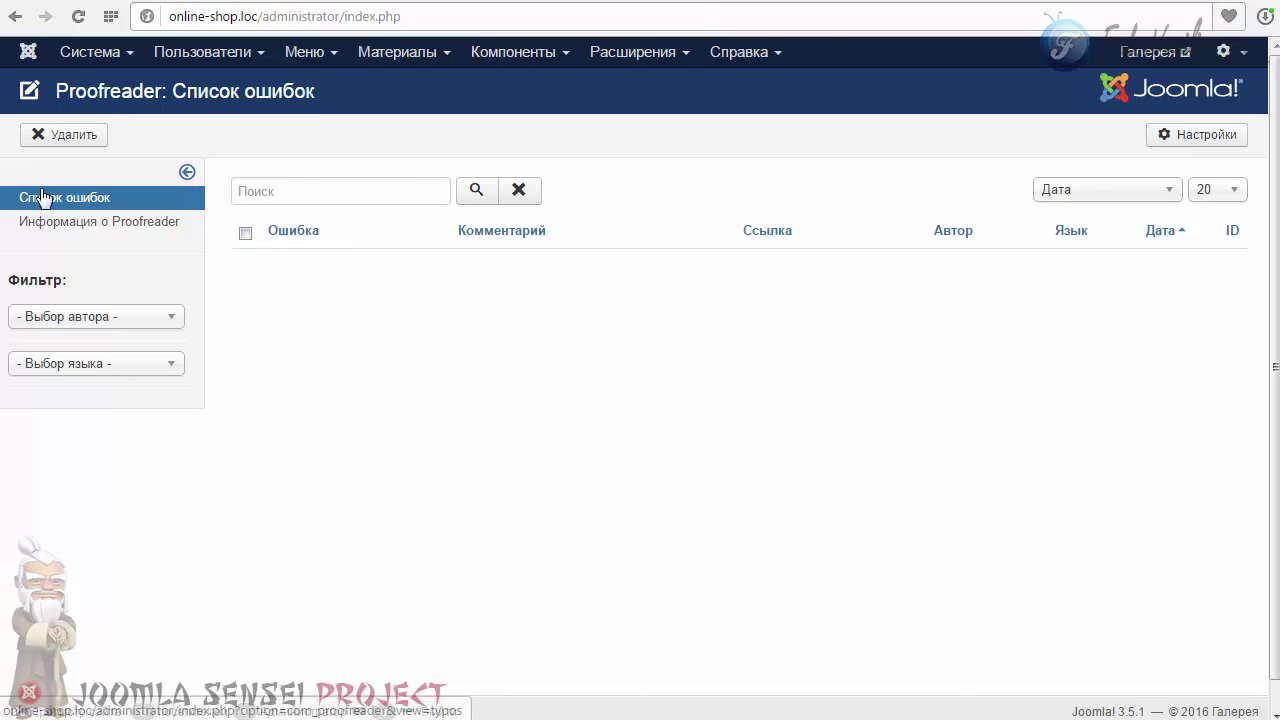
Step: View the Proofreader information page, and open the component's settings from the error list
left_click(44, 222)
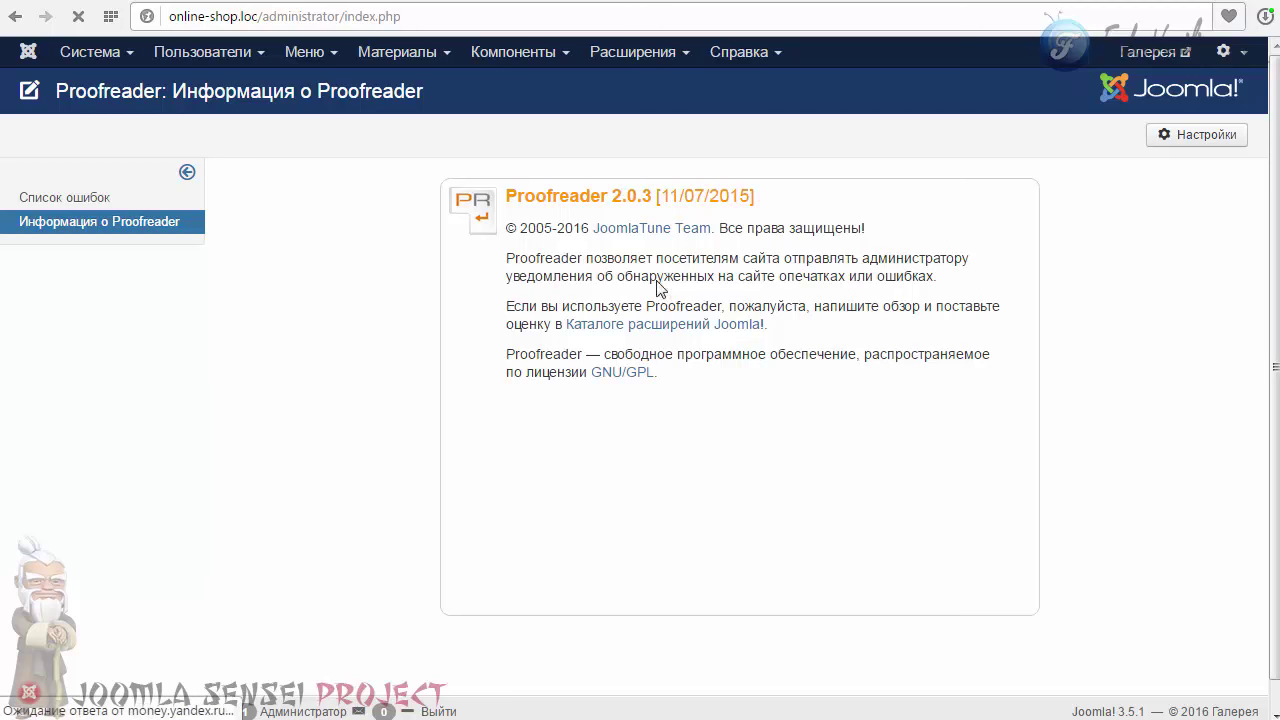
left_click(33, 195)
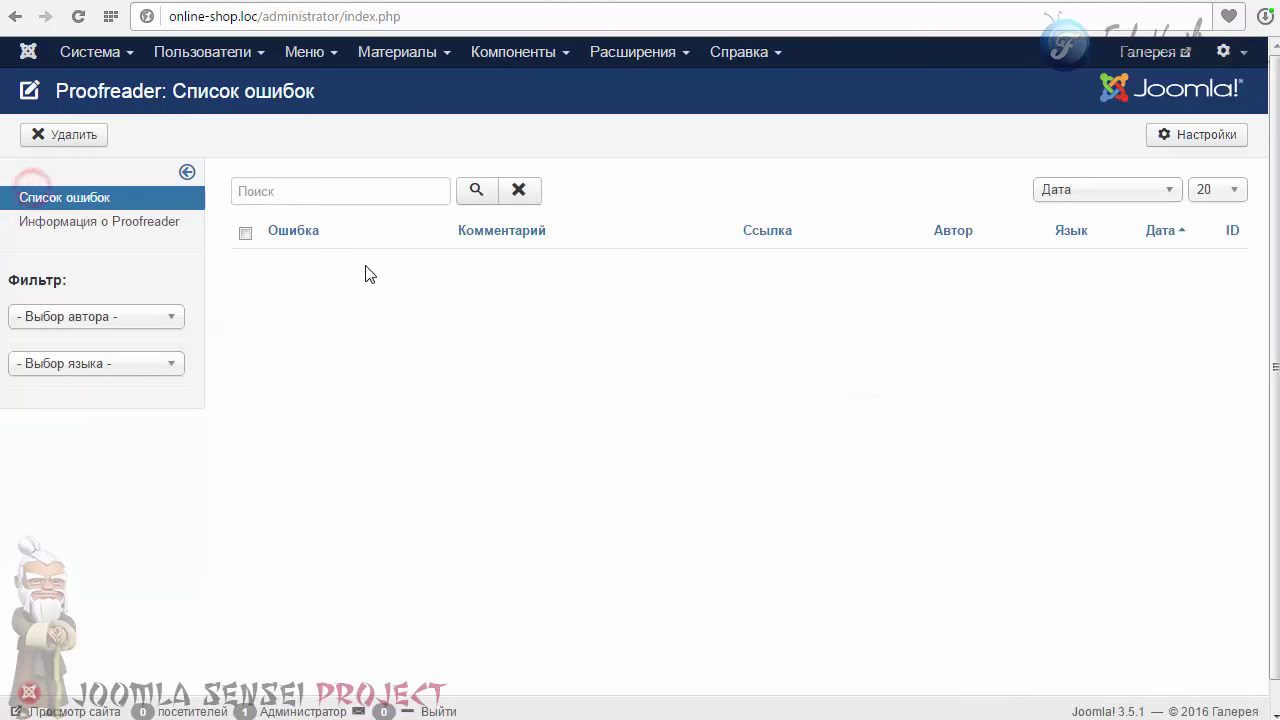
left_click(1197, 142)
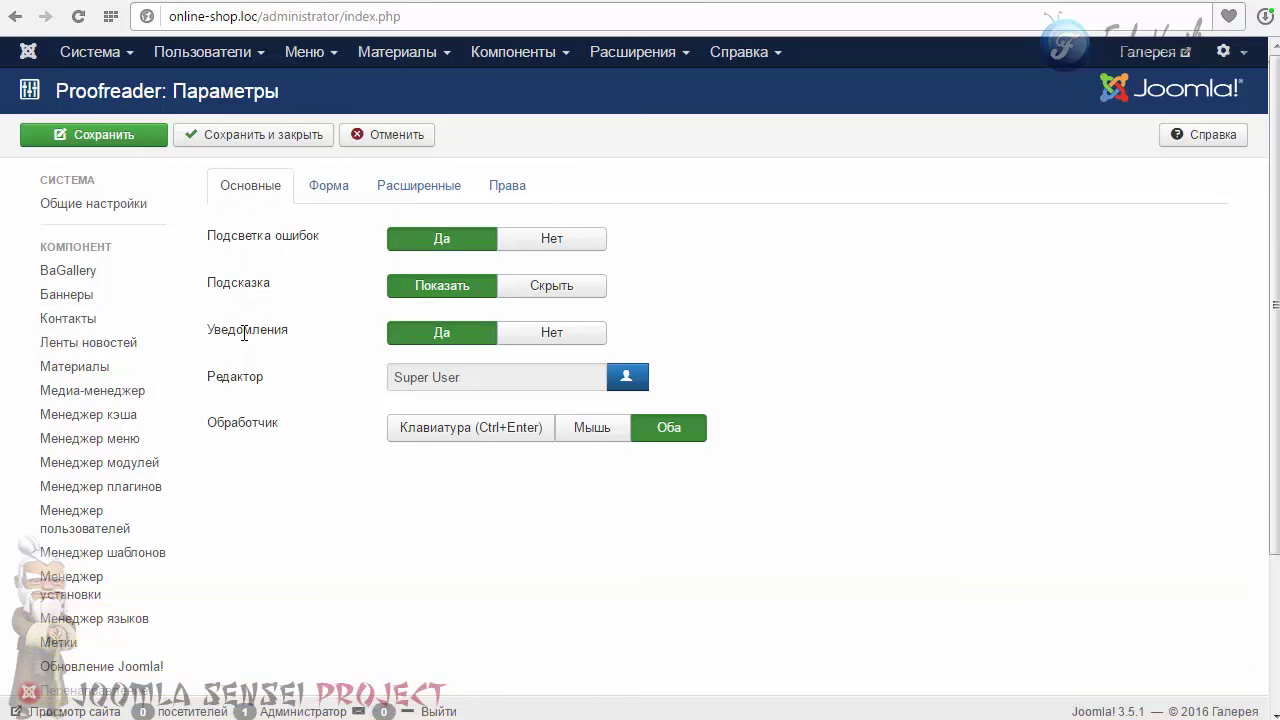
Step: Read the descriptions of the basic Proofreader options and set Подсветка ошибок to Да
mouse_move(277, 423)
mouse_move(250, 248)
mouse_move(230, 336)
mouse_move(242, 433)
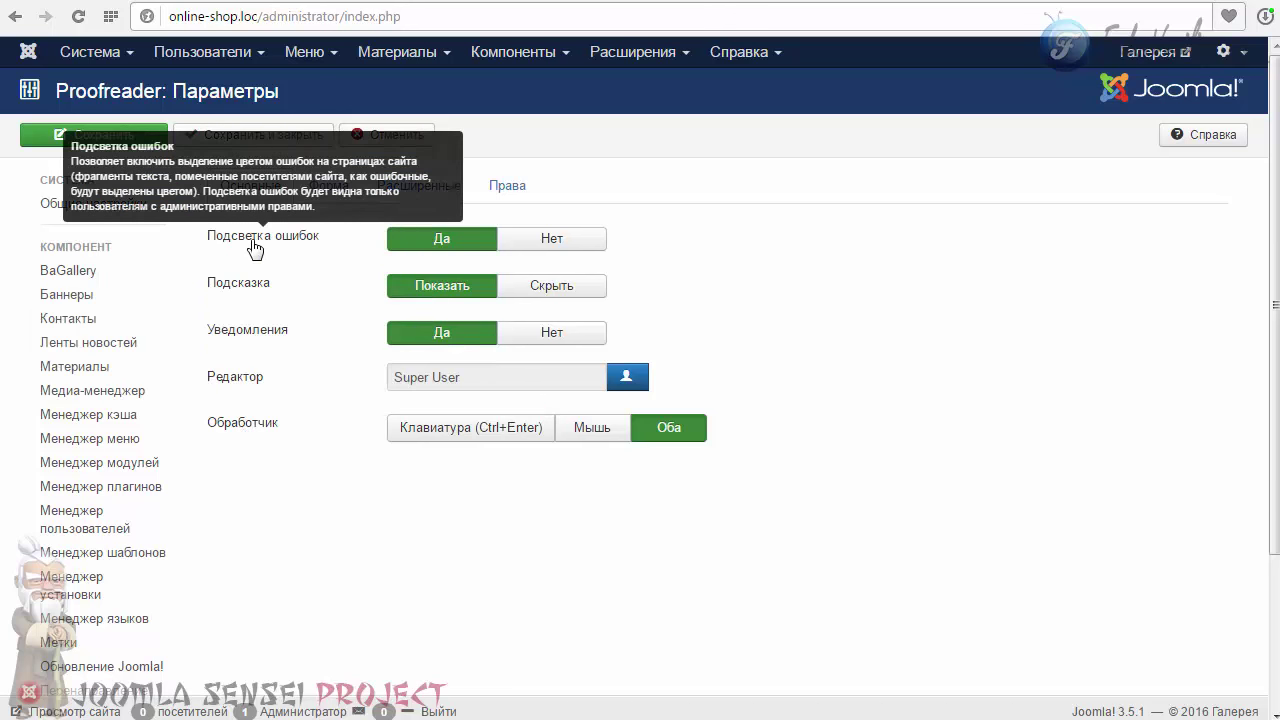
left_click(552, 240)
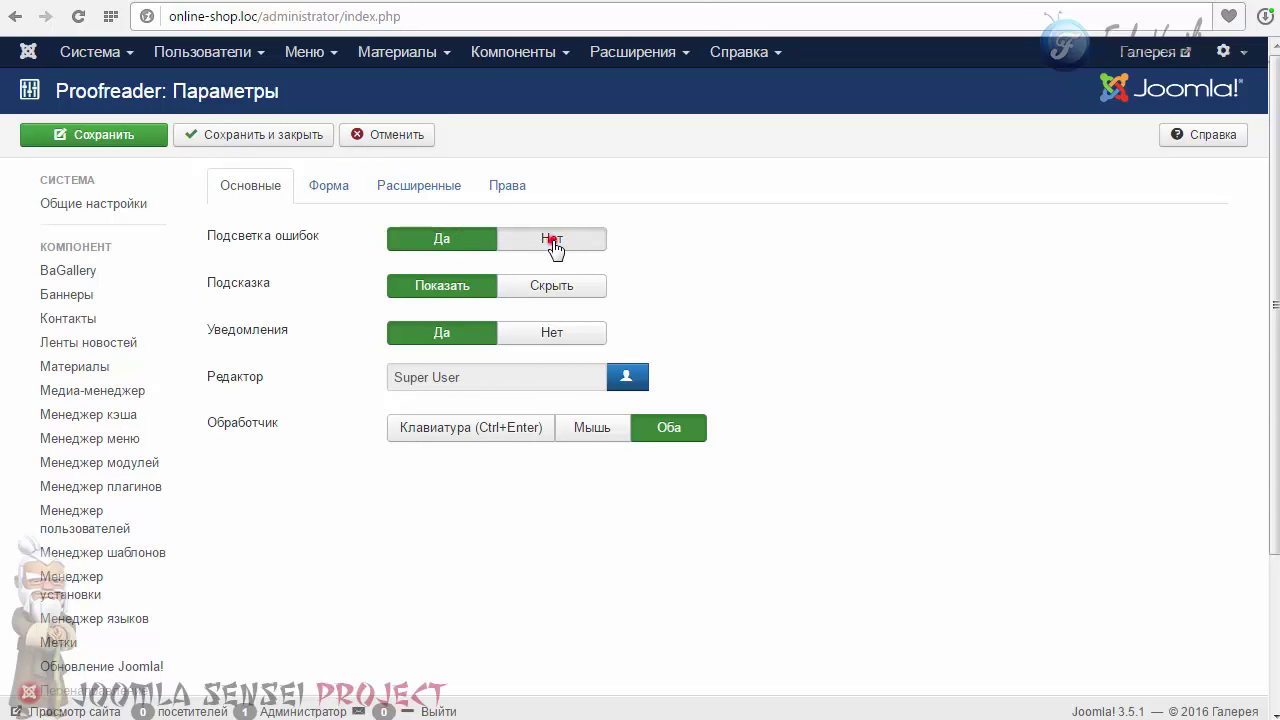
left_click(436, 240)
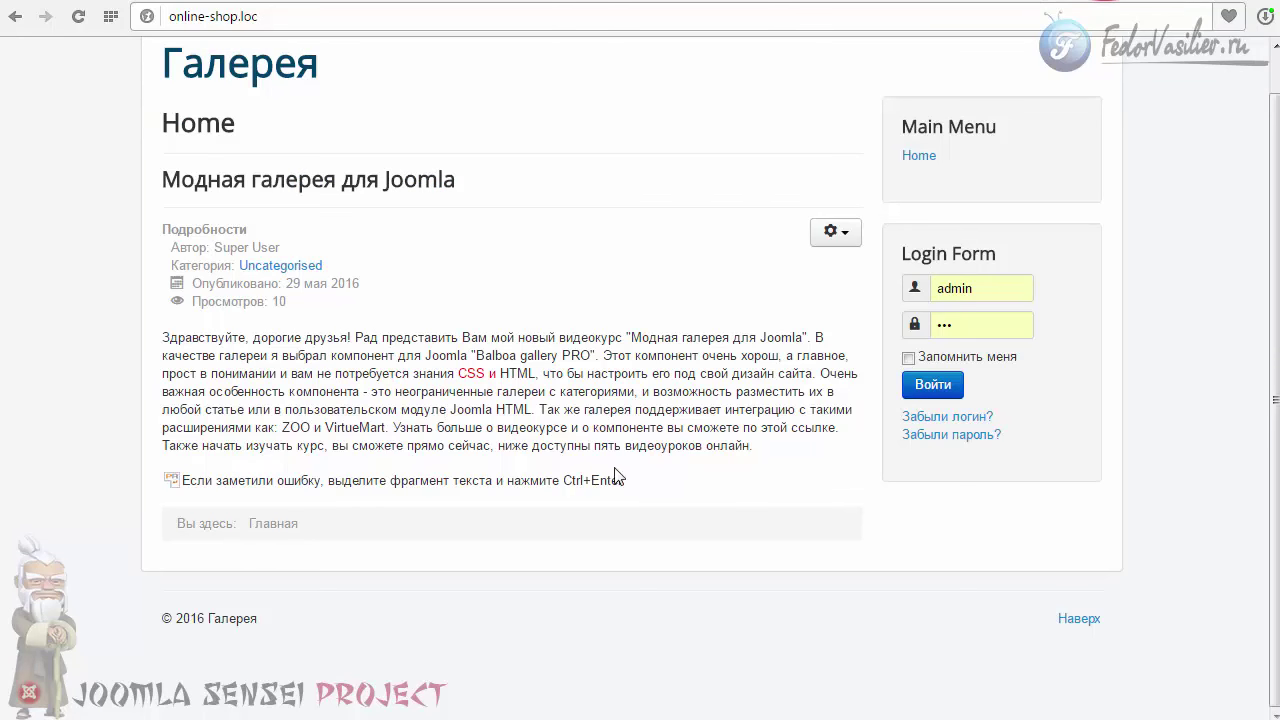
Step: Check the error-reporting hint below the article on the site and set Подсказка to Показать in the Proofreader settings
left_click_drag(628, 481, 183, 483)
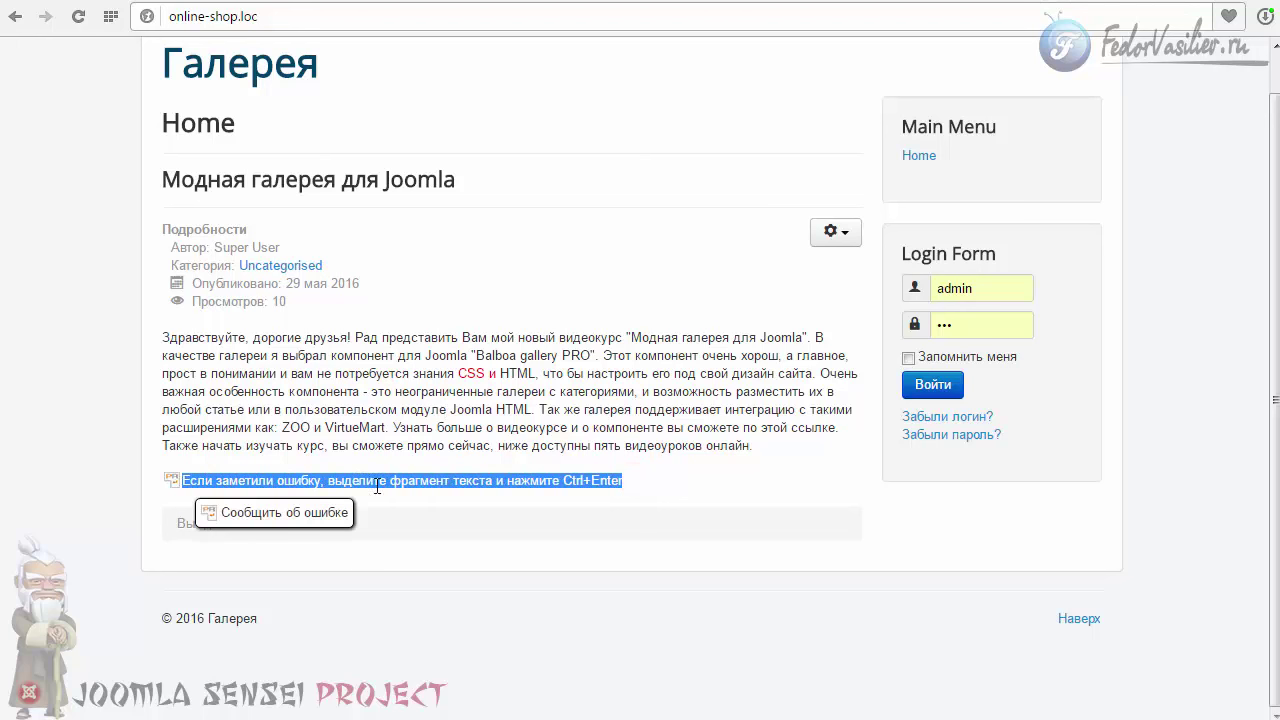
left_click(589, 481)
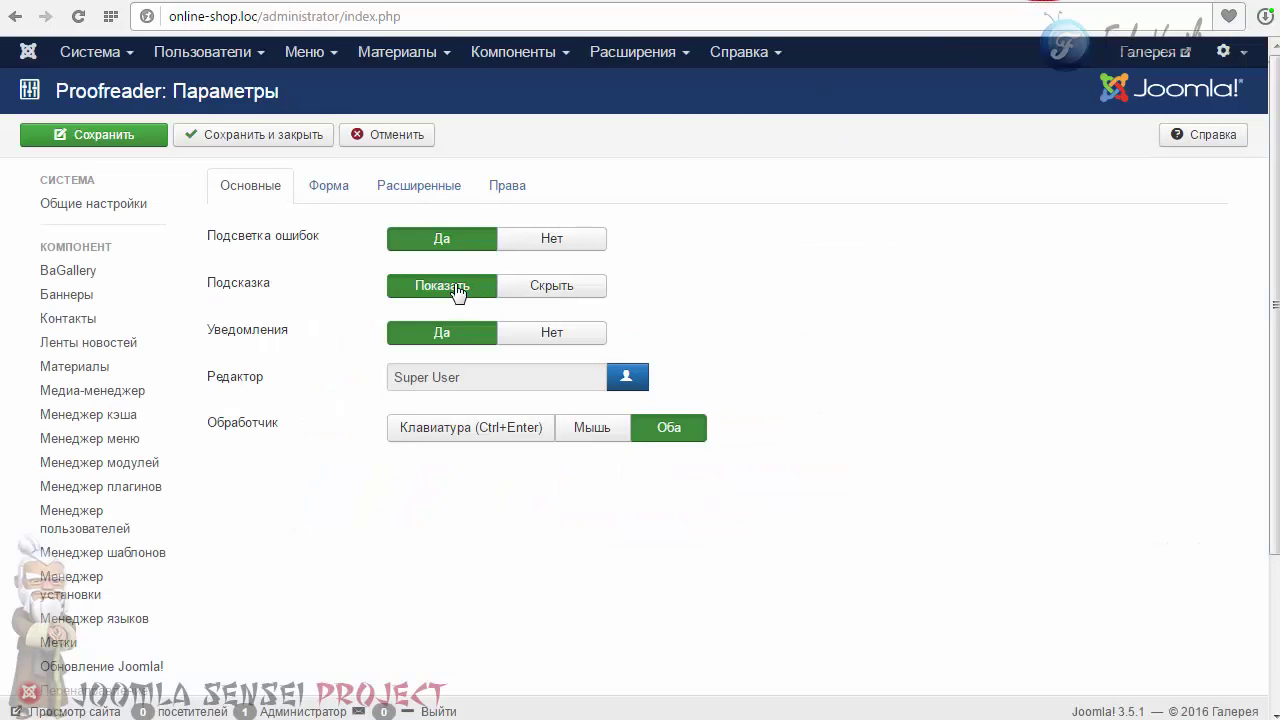
left_click(537, 292)
left_click(466, 288)
Step: Set Уведомления to Да and choose Super User as the Редактор
mouse_move(251, 343)
left_click(530, 338)
left_click(423, 333)
left_click(625, 380)
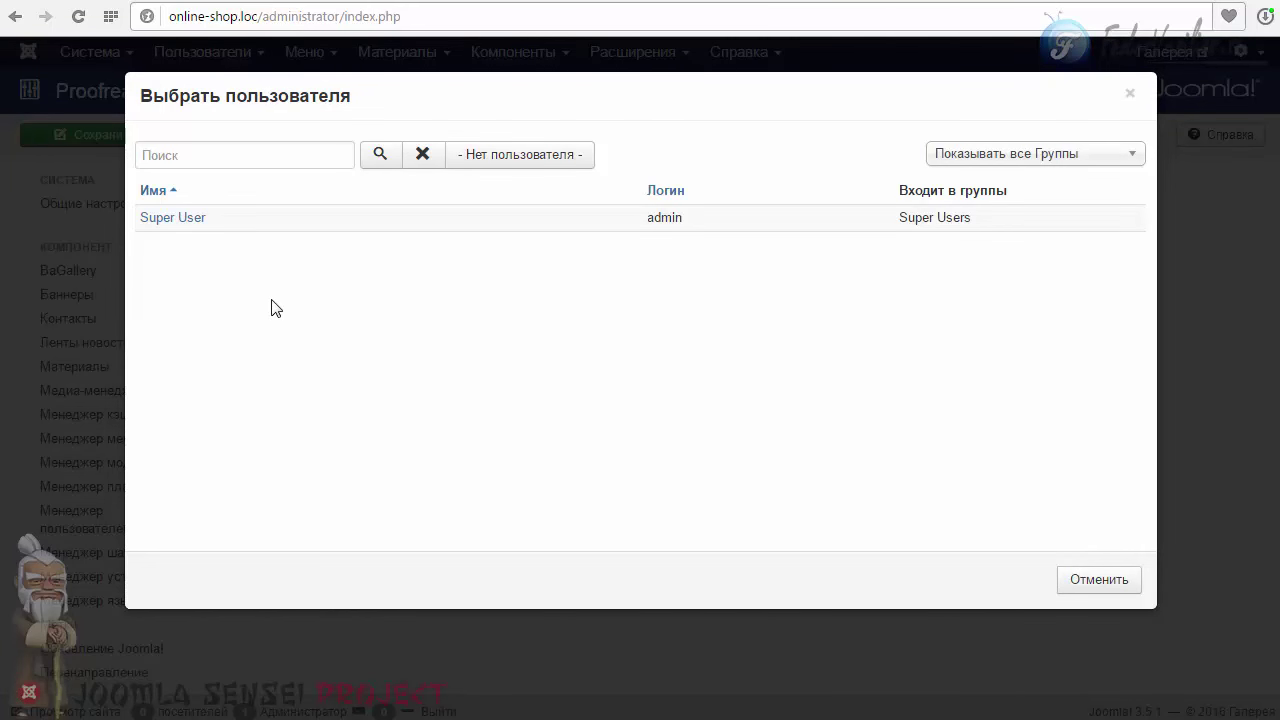
left_click(181, 219)
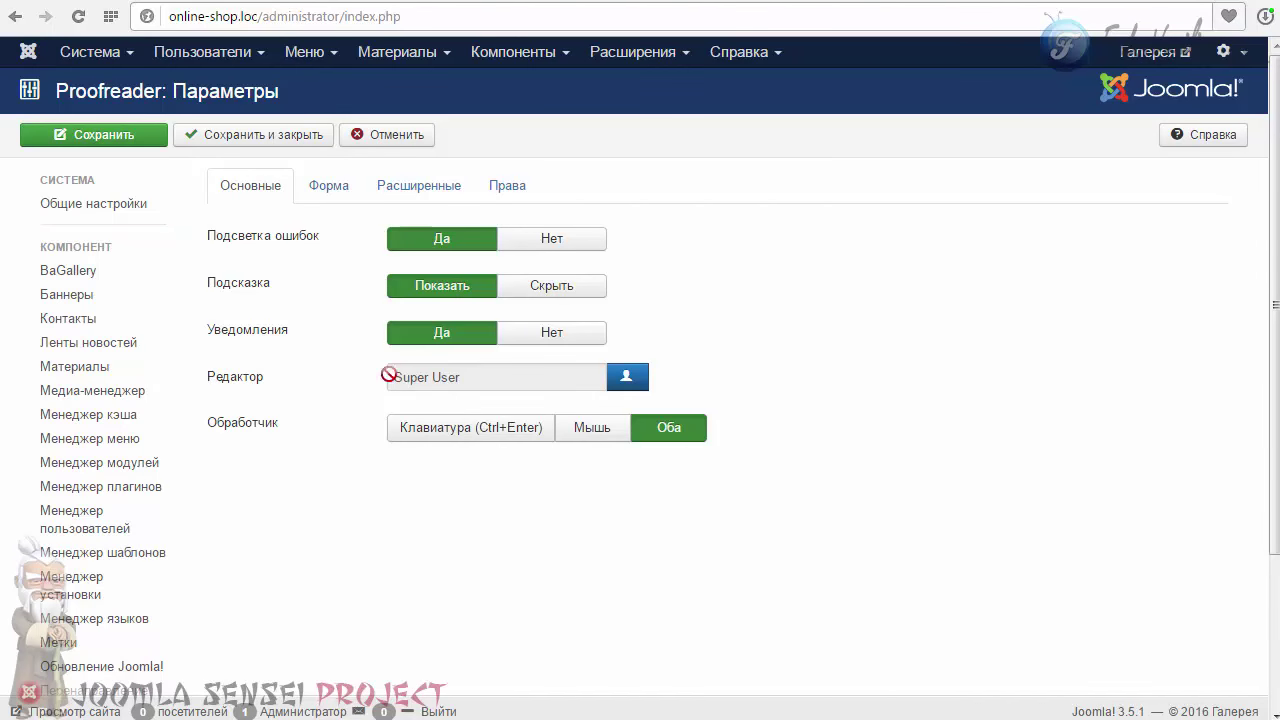
left_click(627, 381)
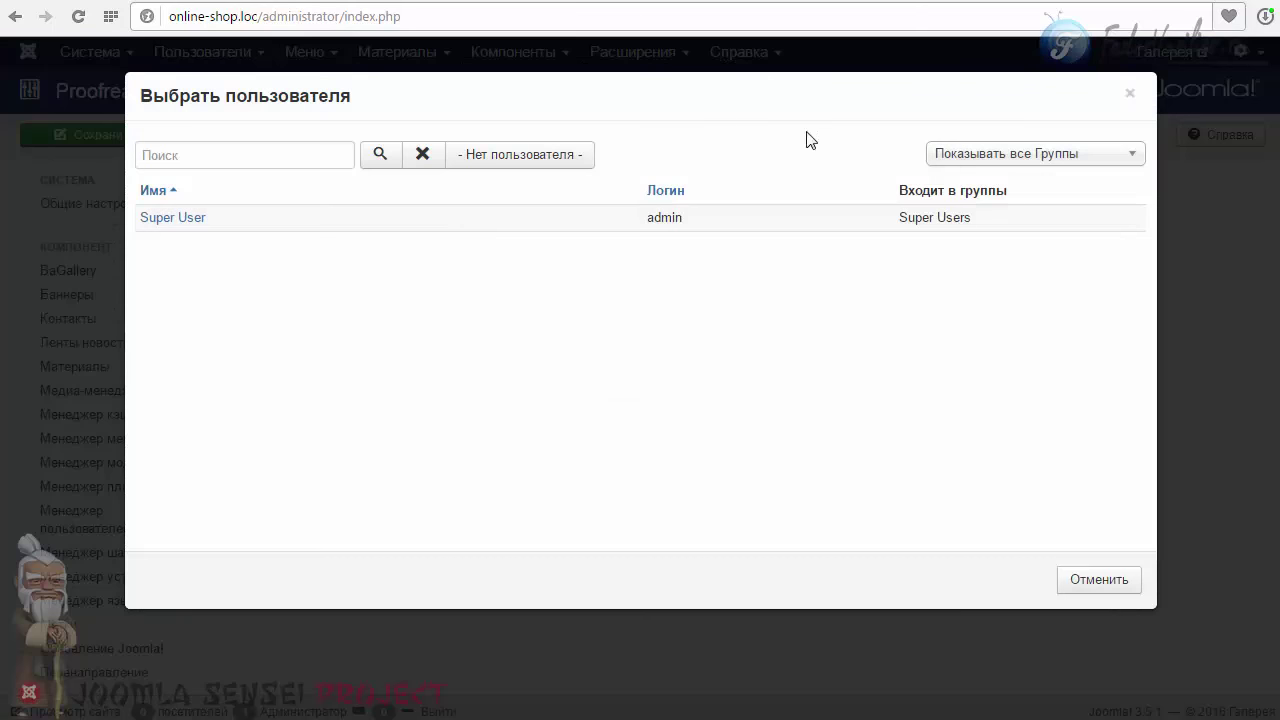
left_click(420, 153)
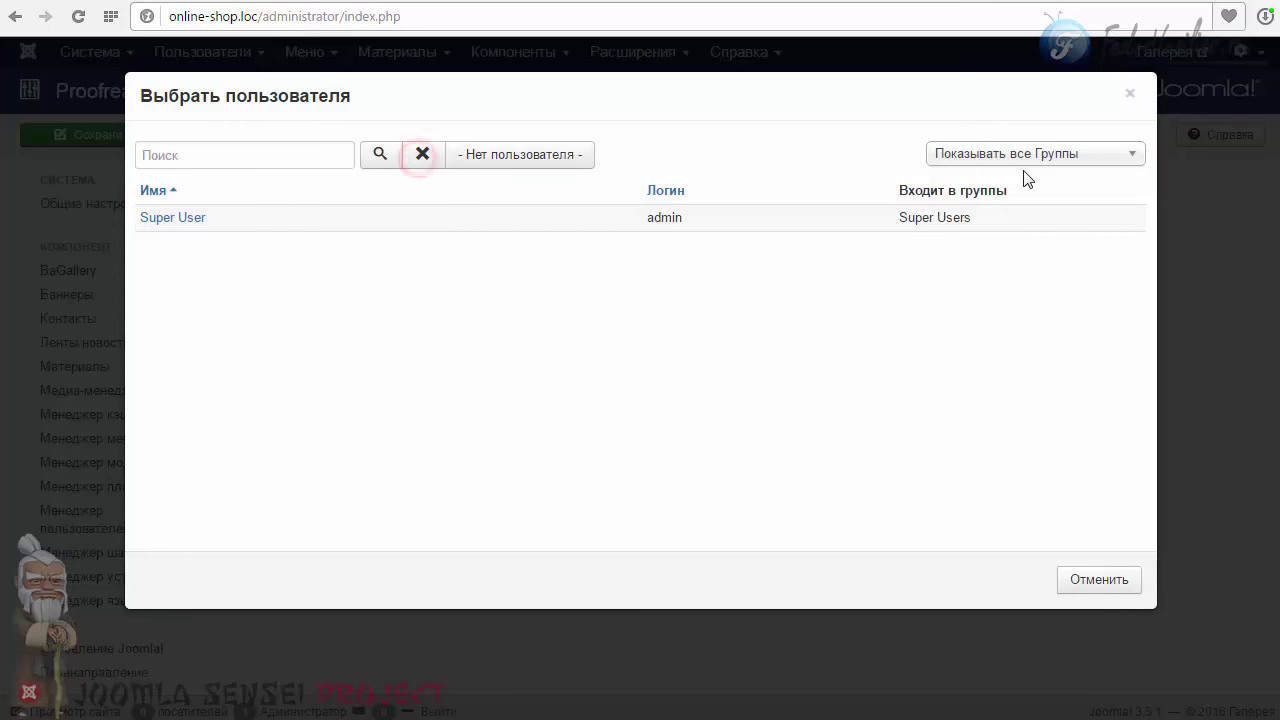
left_click(1131, 96)
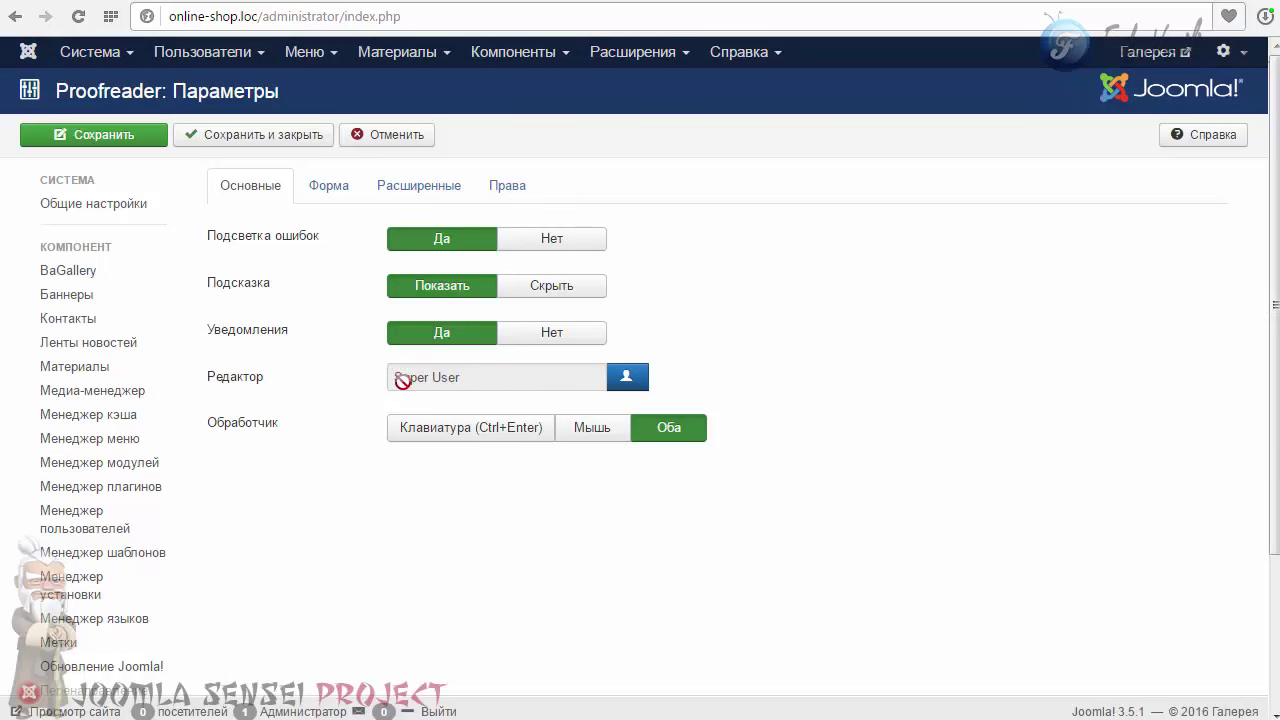
Step: Try the keyboard and mouse options of Обработчик, and set it to Оба
mouse_move(250, 377)
left_click(418, 436)
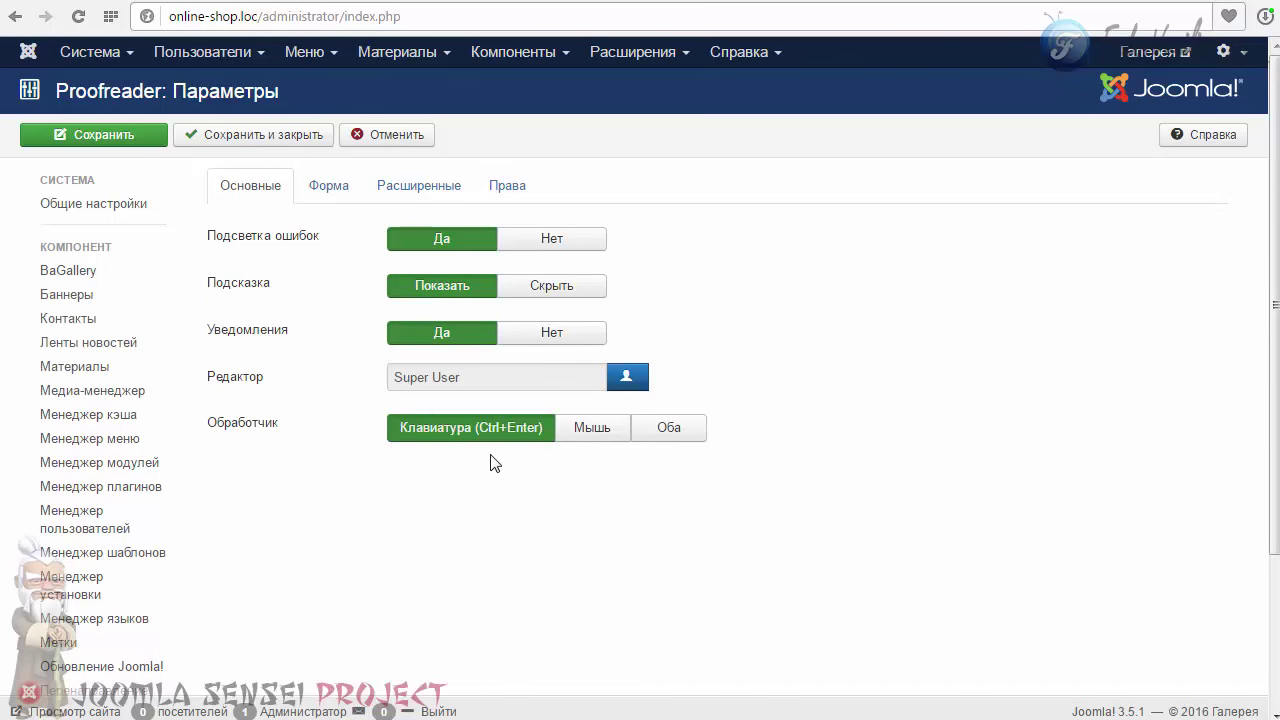
left_click(668, 438)
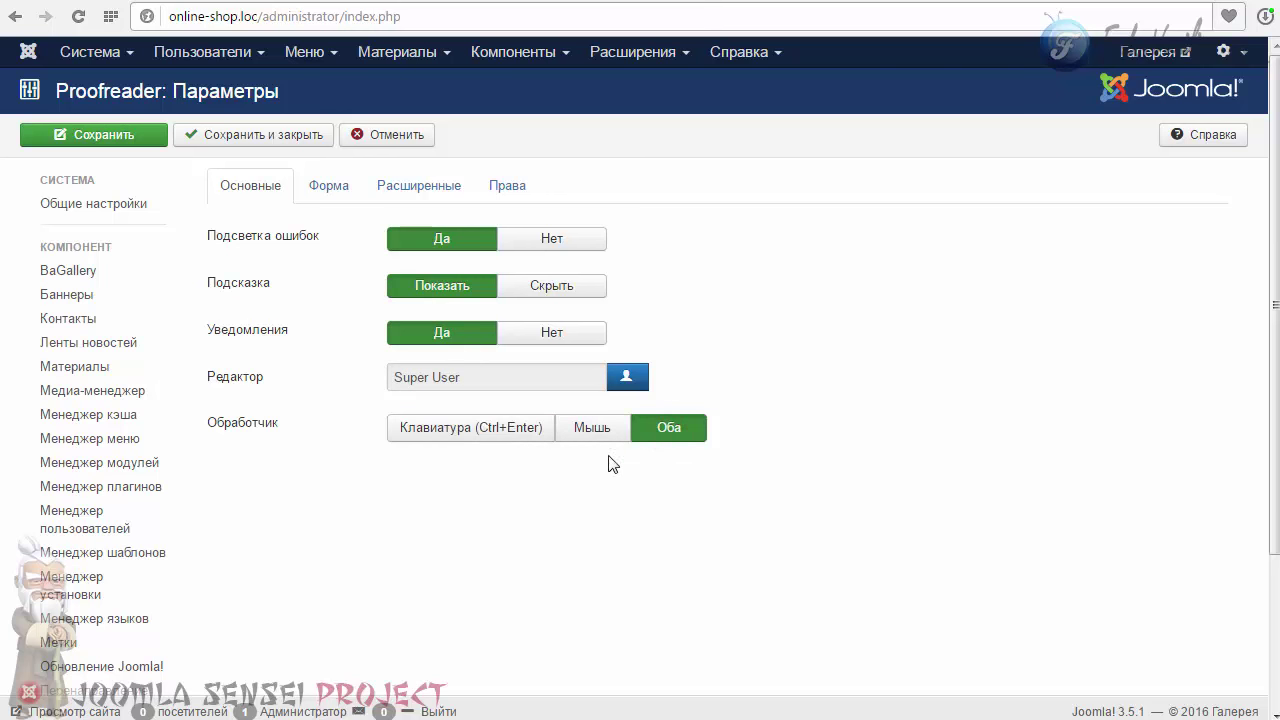
left_click(592, 429)
left_click(668, 432)
left_click(665, 344)
Step: Test error reporting on the site's article by opening the report form for the word "неограниченные", and close the form
left_click(1150, 52)
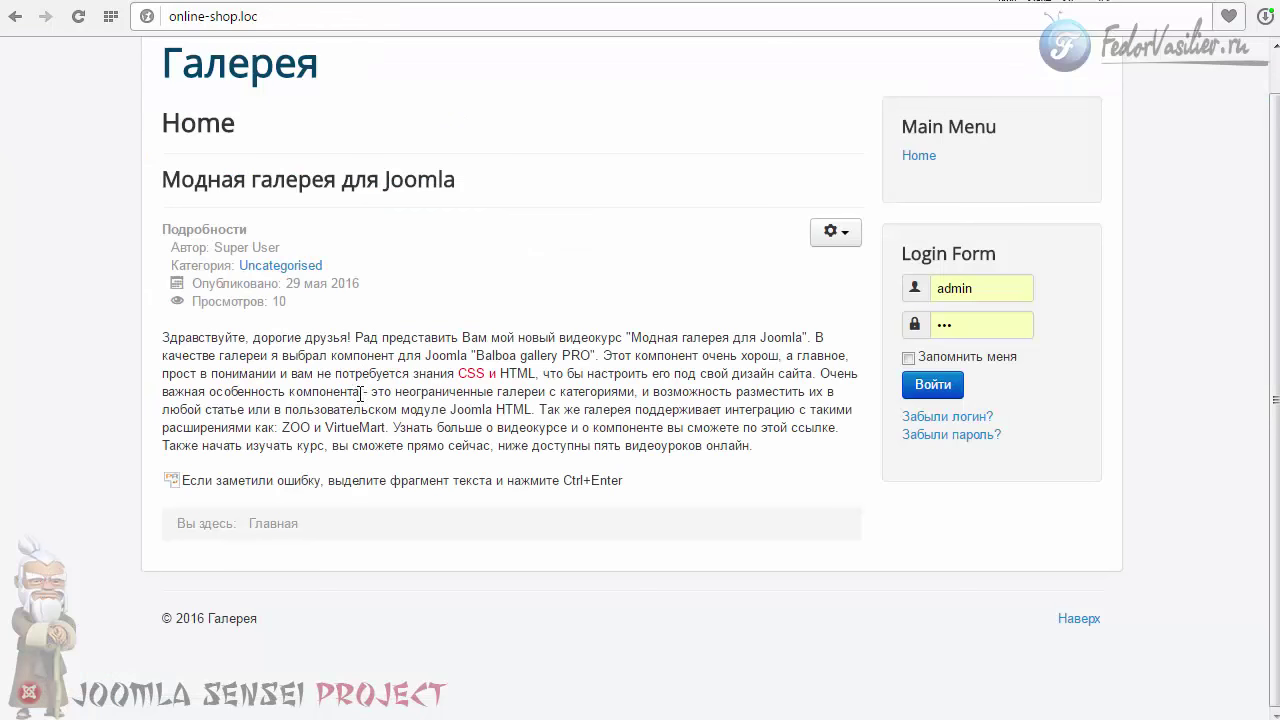
left_click_drag(361, 393, 469, 392)
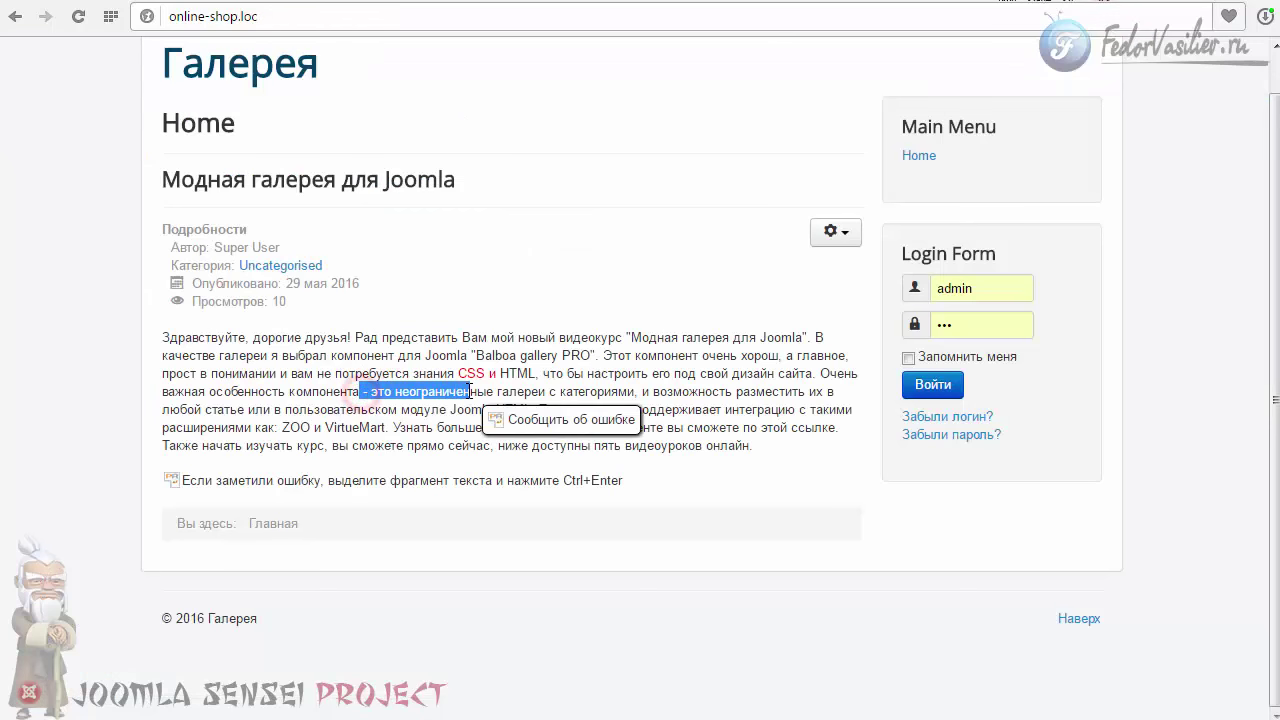
left_click(573, 428)
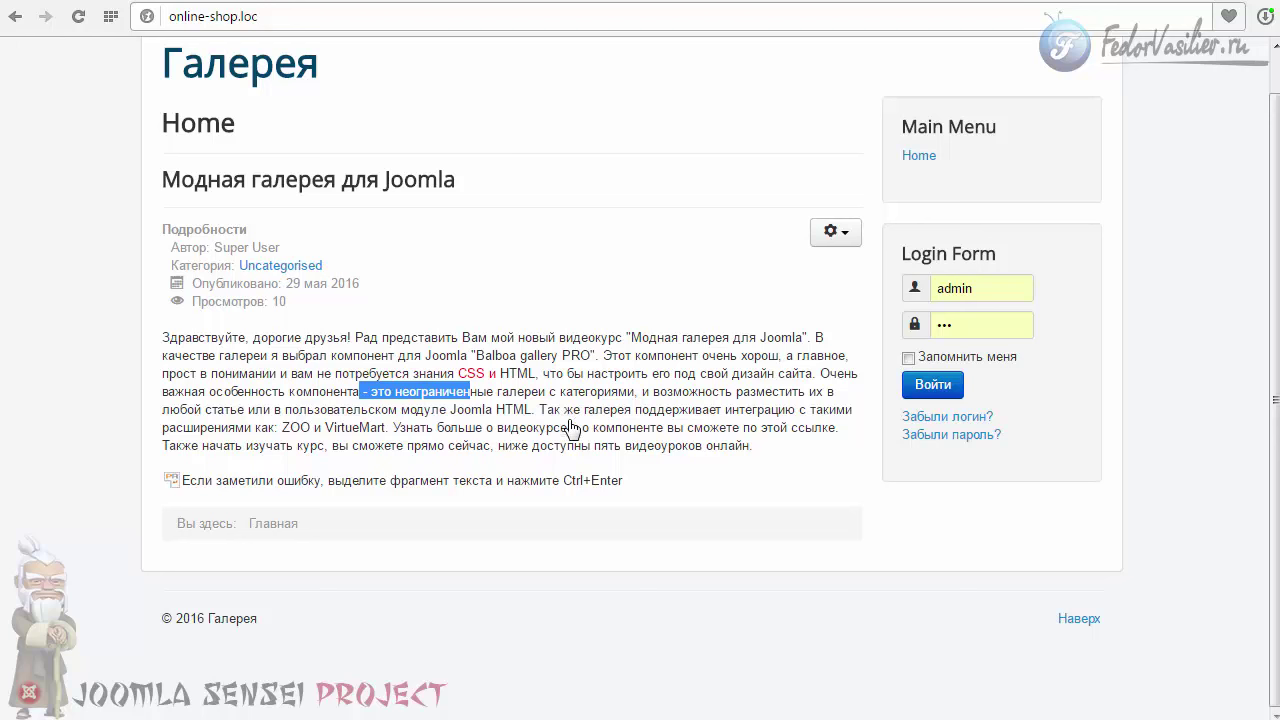
double_click(400, 392)
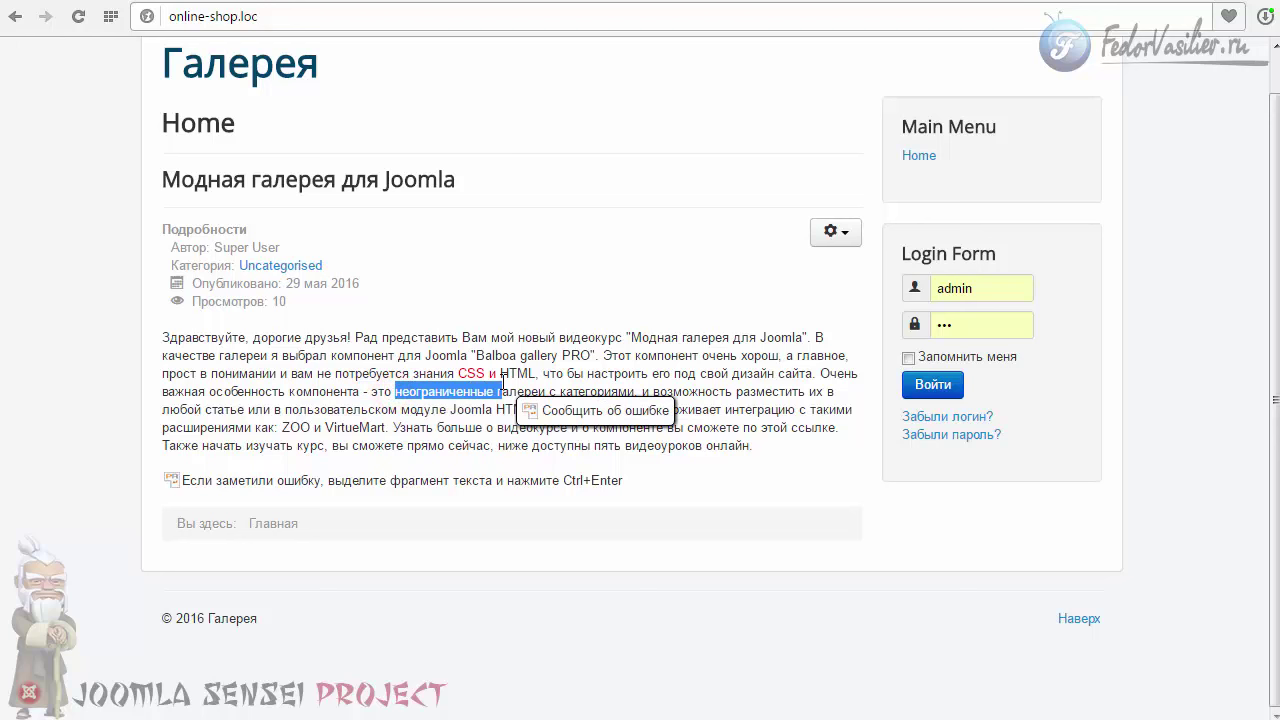
key("ctrl+Return")
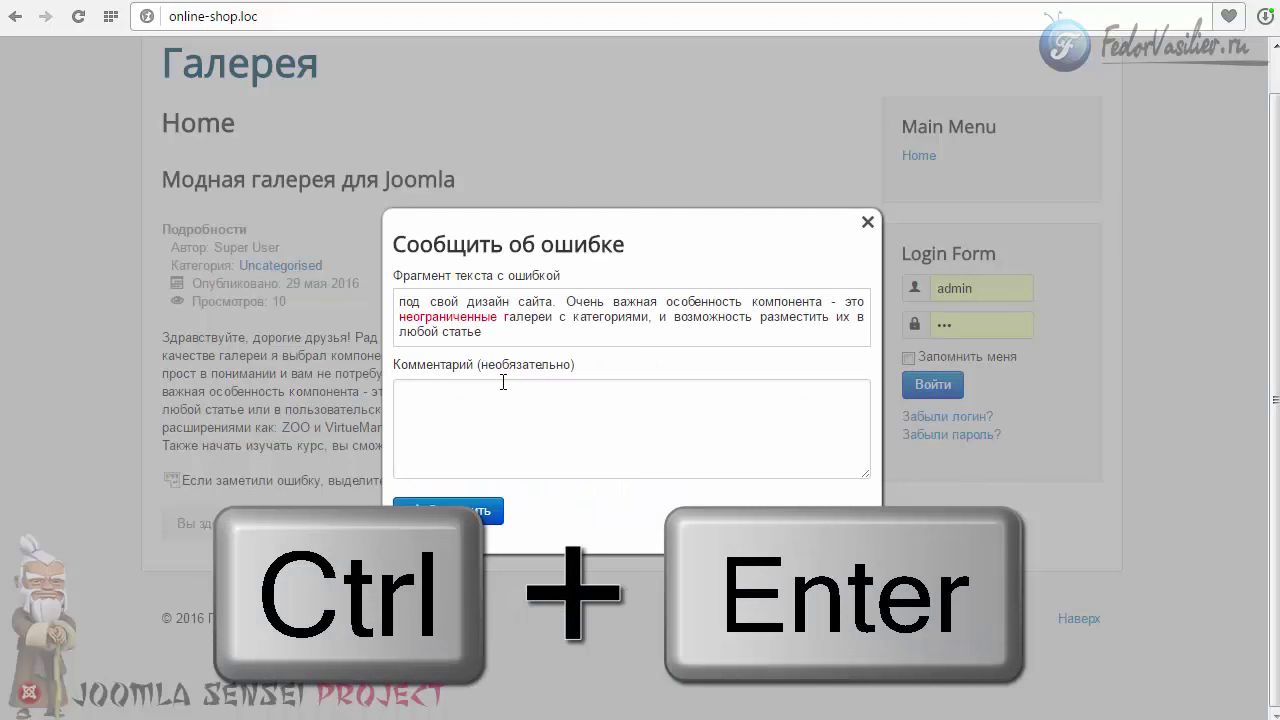
left_click(867, 223)
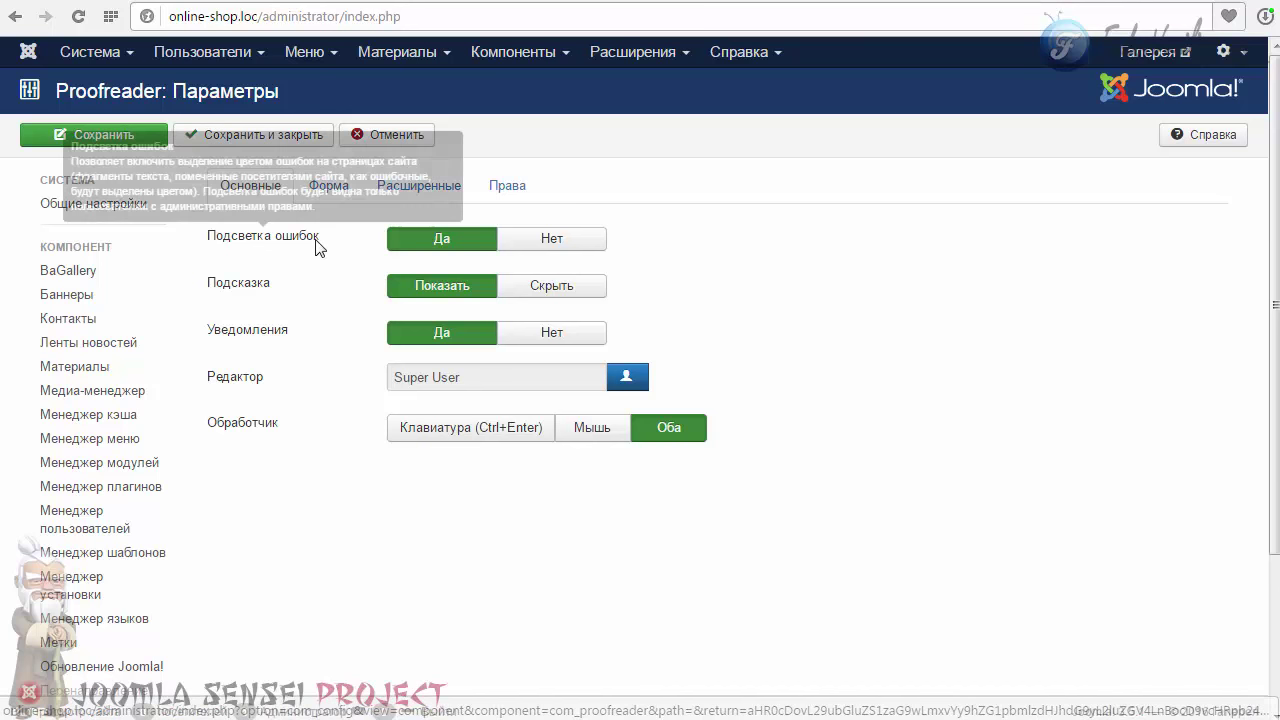
Step: Review the error form options with CAPTCHA kept at По умолчанию, and save and close the Proofreader settings
left_click(315, 194)
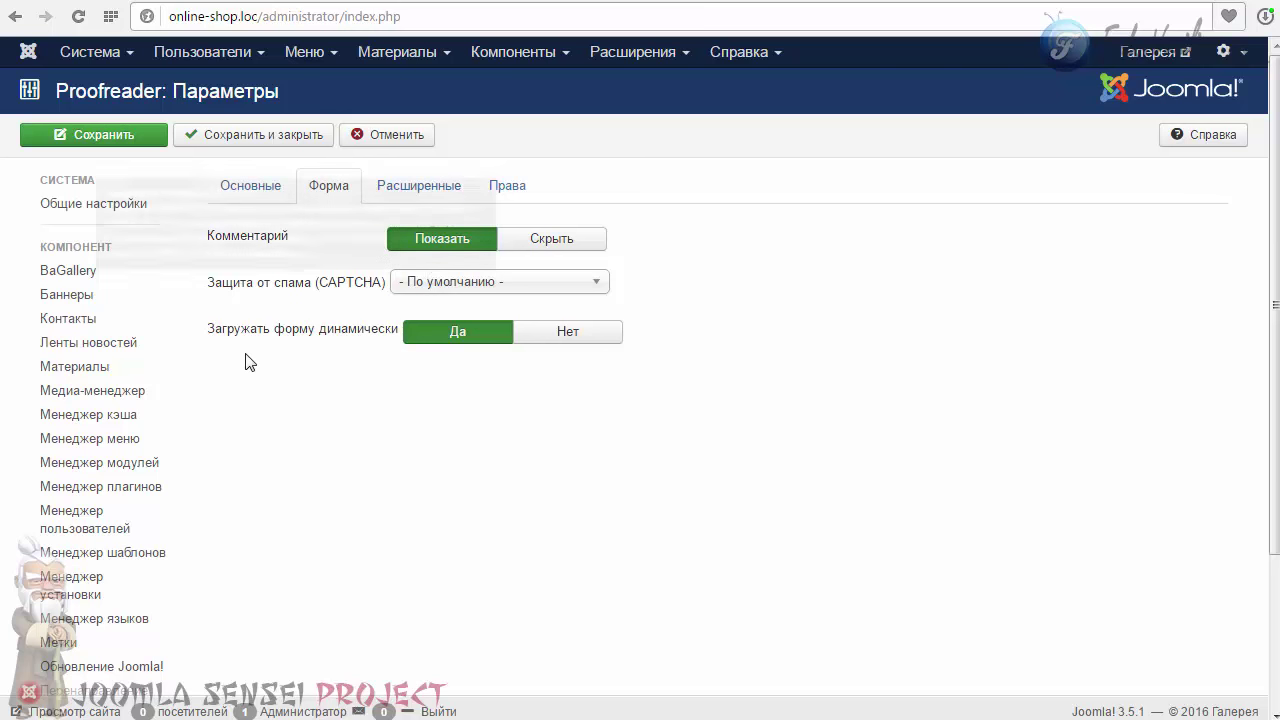
mouse_move(301, 346)
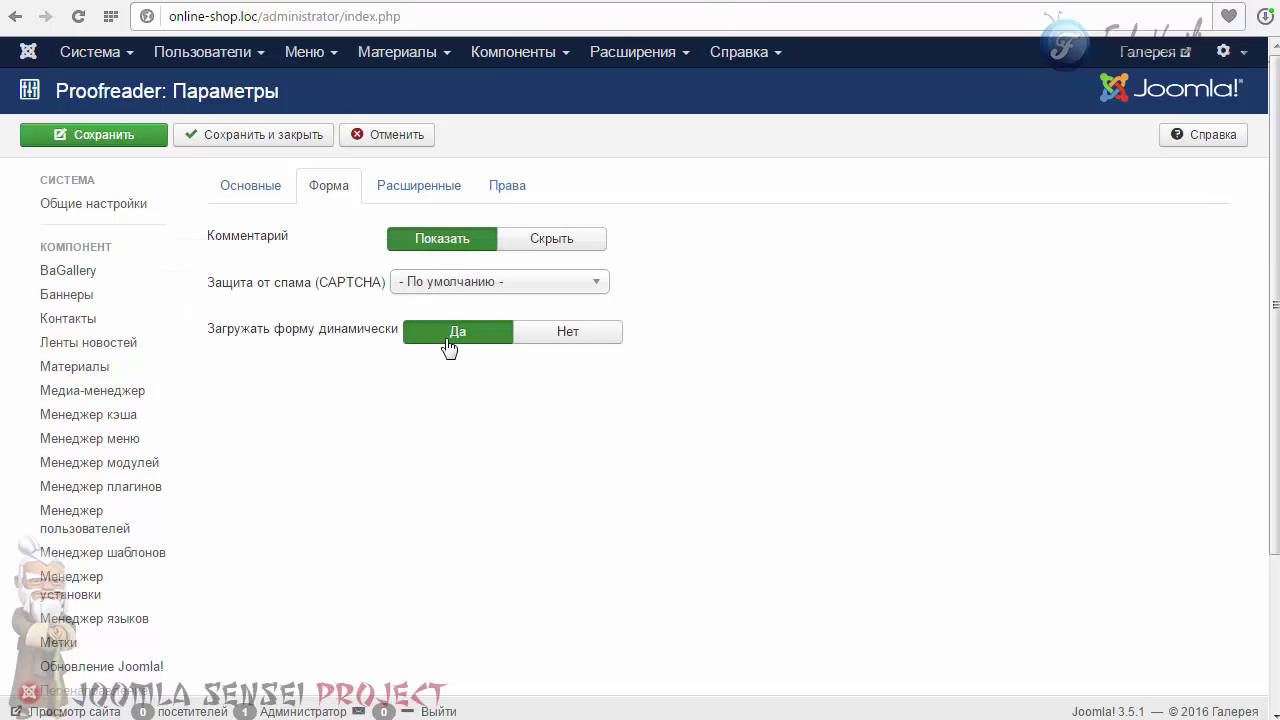
left_click(441, 283)
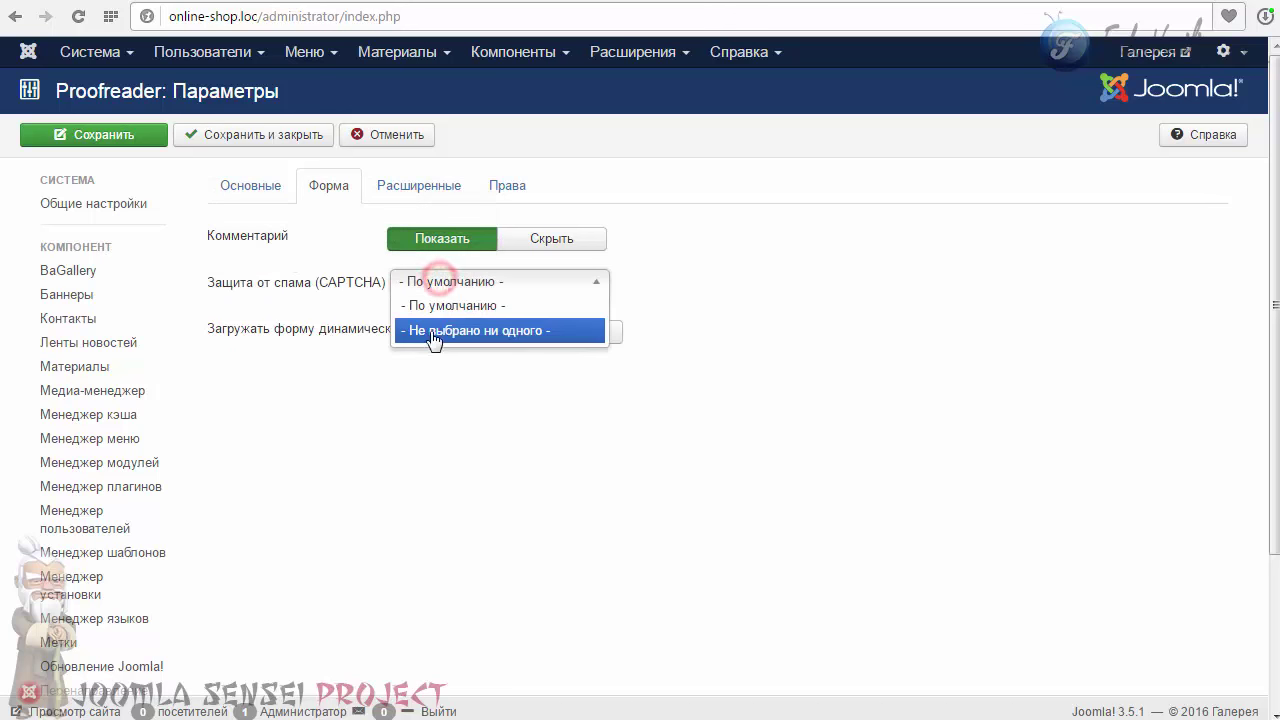
left_click(778, 285)
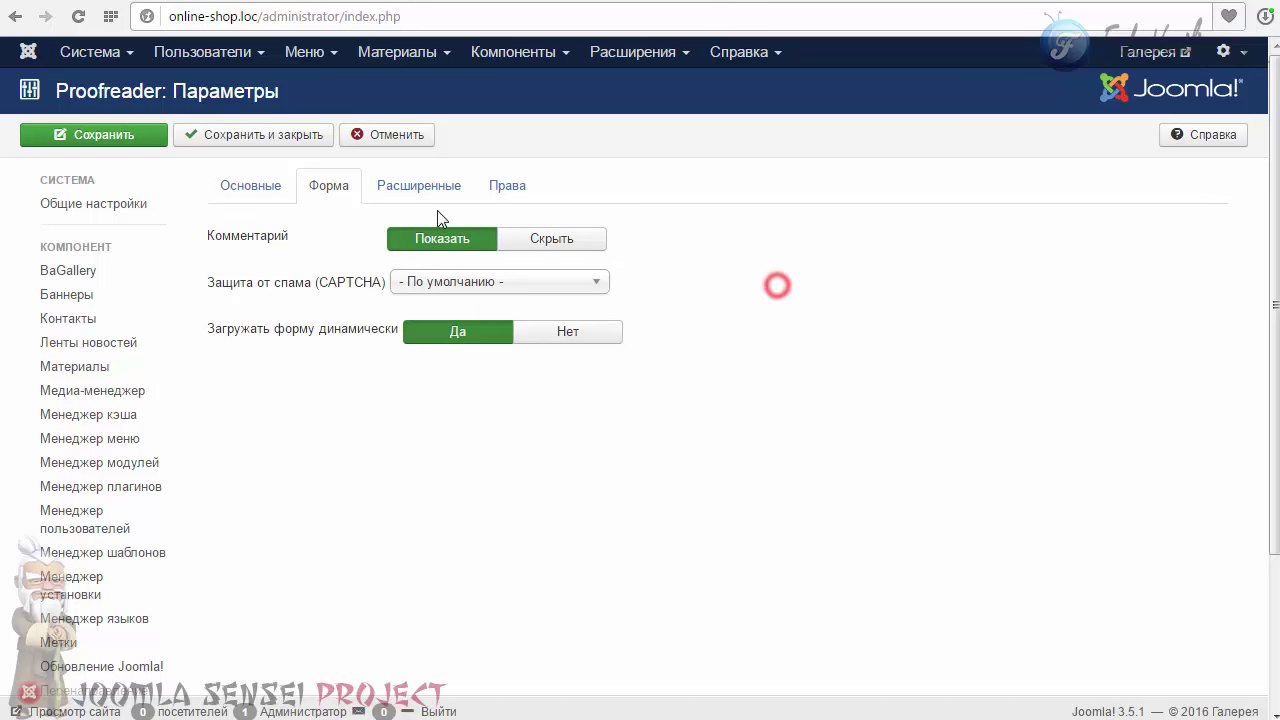
left_click(242, 135)
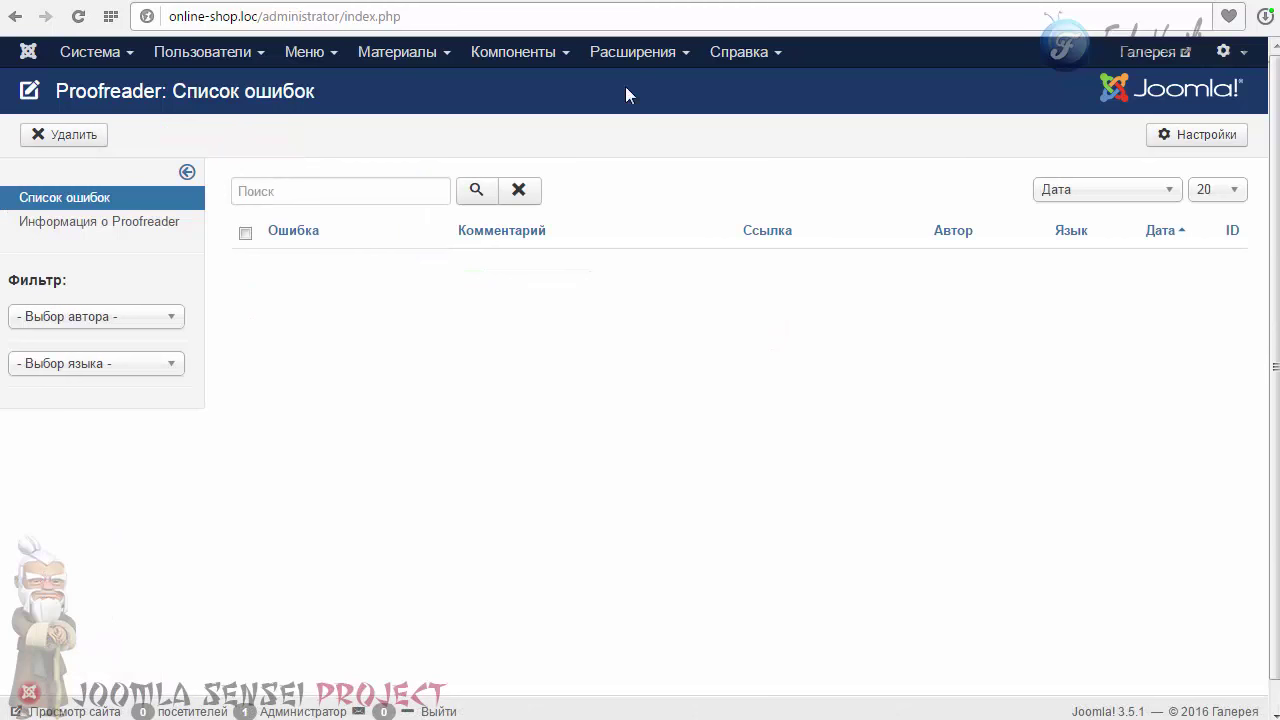
Step: Open the CAPTCHA - reCAPTCHA plugin from the plugin manager, set its Состояние to Включено and its version to 2.0
left_click(630, 51)
left_click(663, 154)
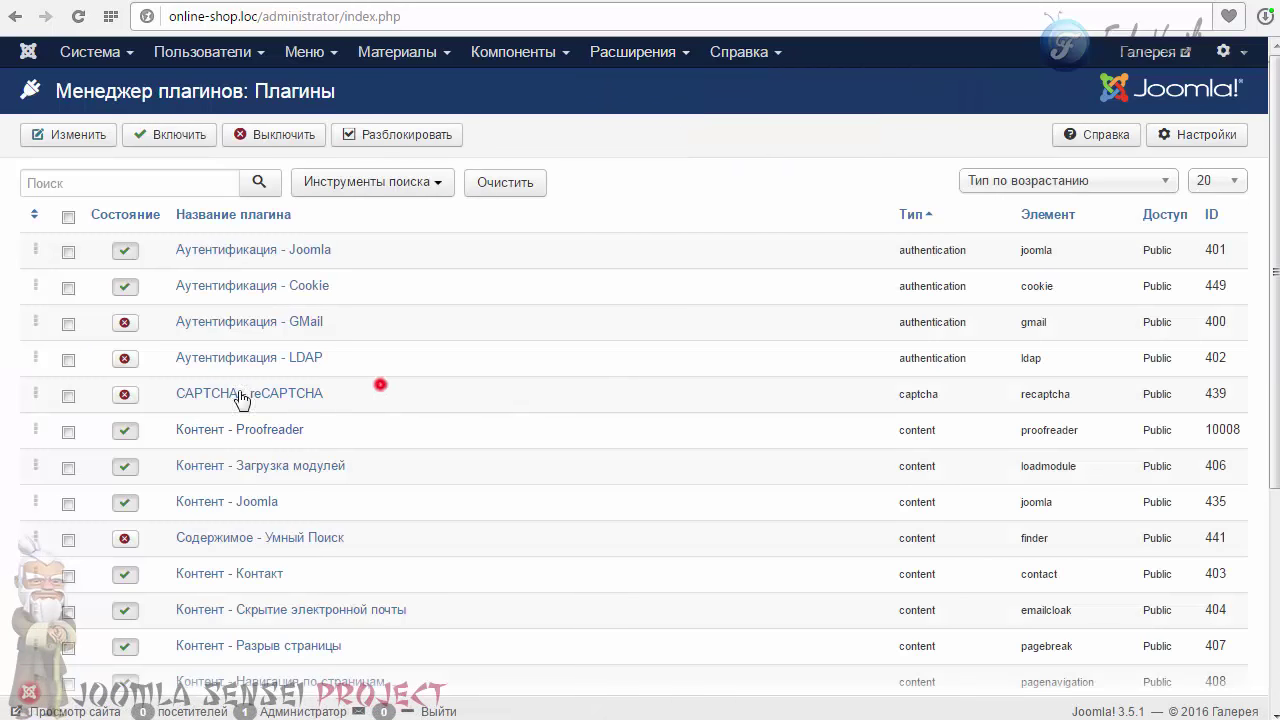
left_click_drag(240, 396, 343, 394)
left_click(206, 398)
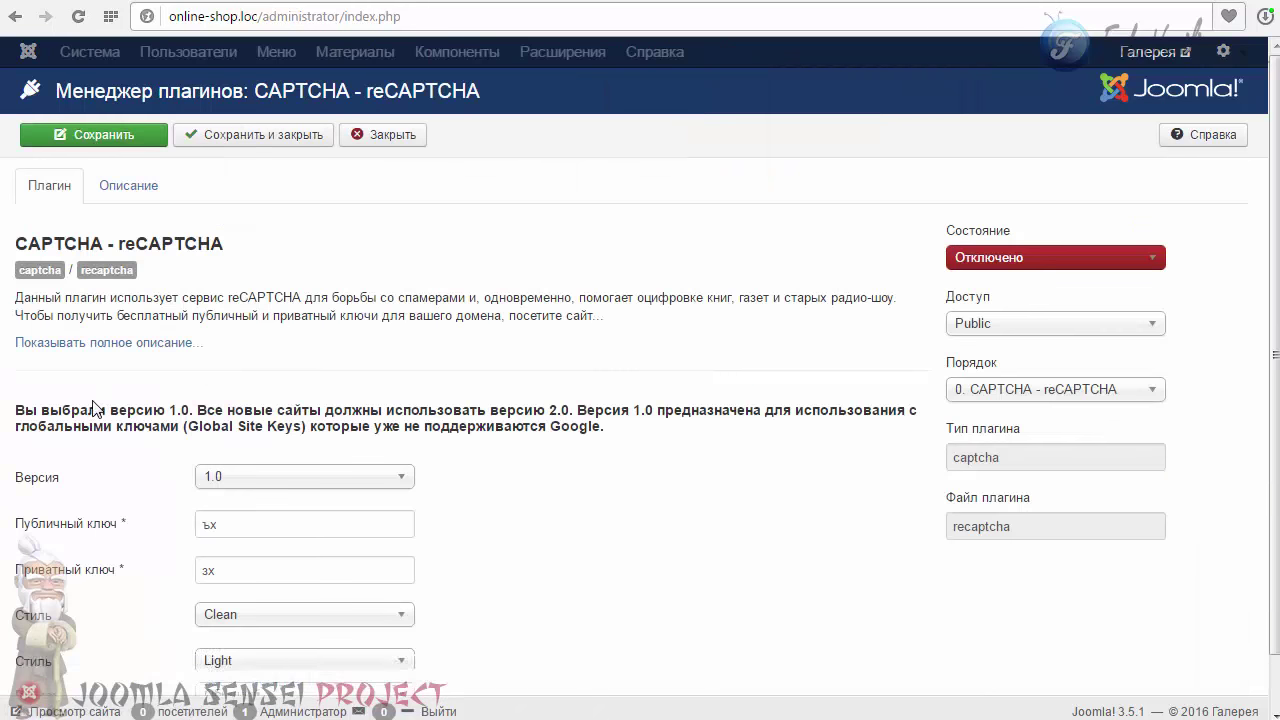
left_click(987, 261)
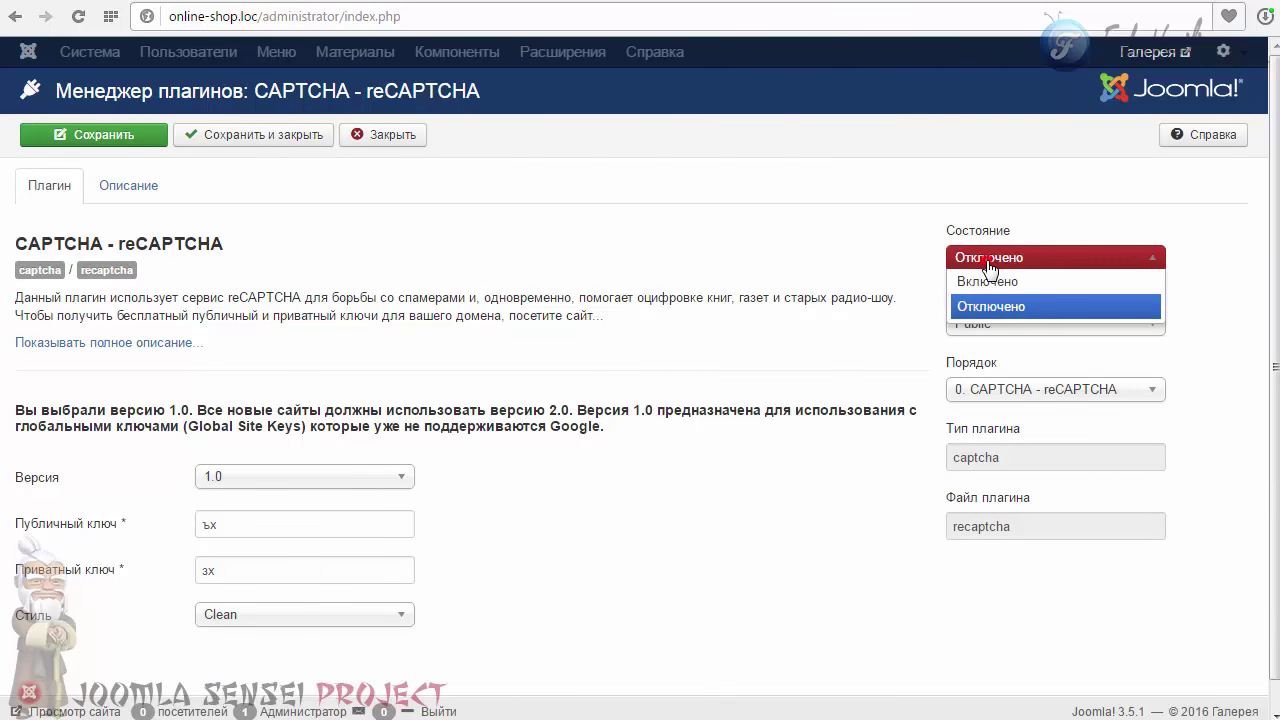
left_click(240, 476)
left_click(237, 525)
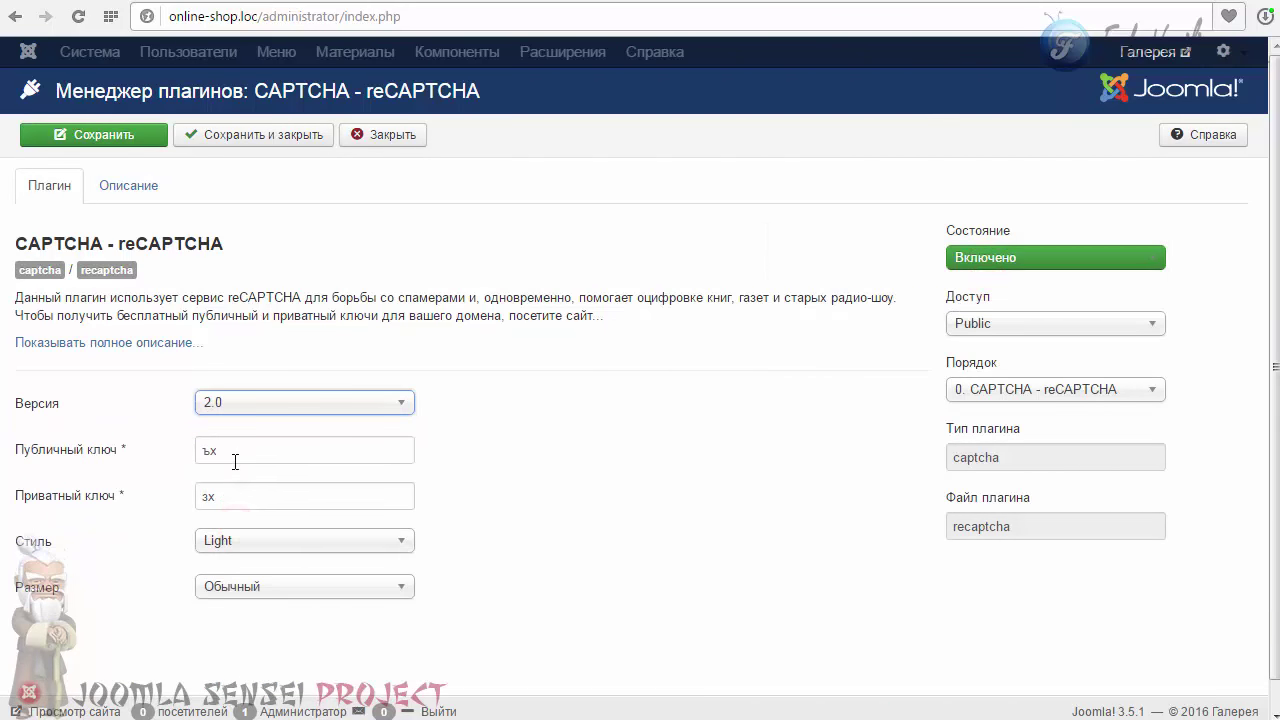
Step: Fill in the reCAPTCHA plugin's public and private keys with placeholder values, and save and close the plugin
double_click(234, 448)
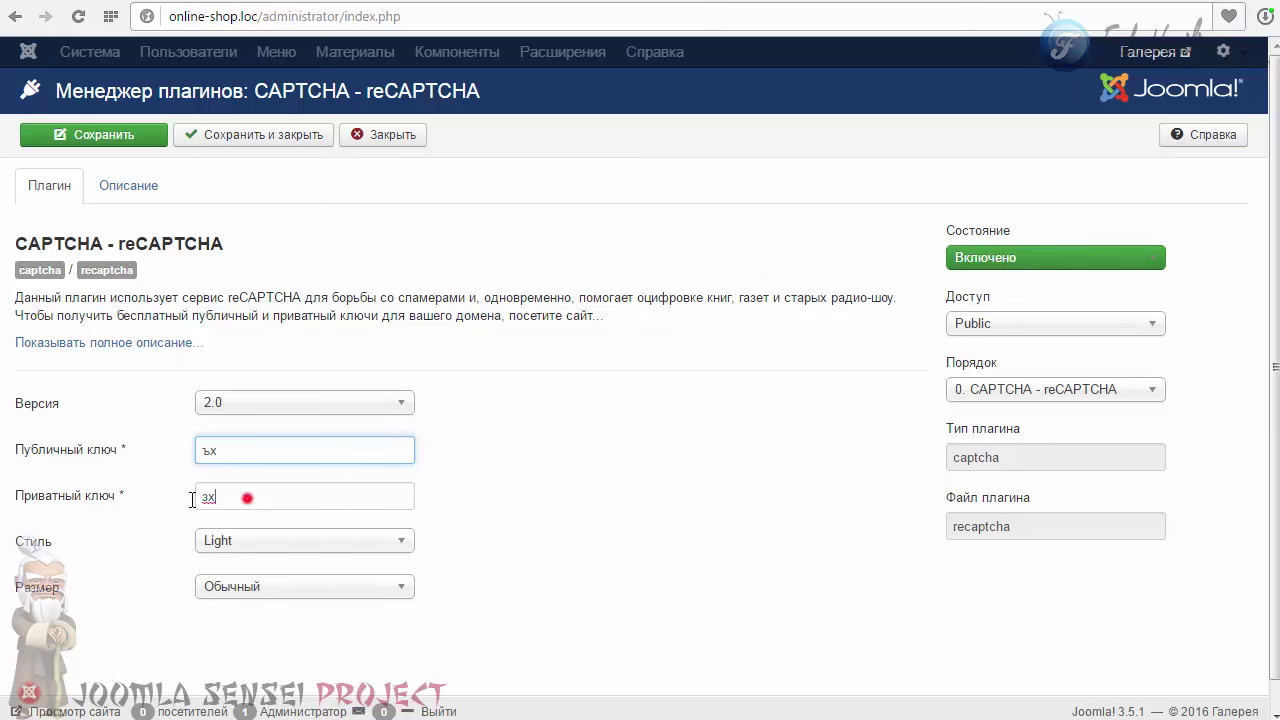
double_click(249, 497)
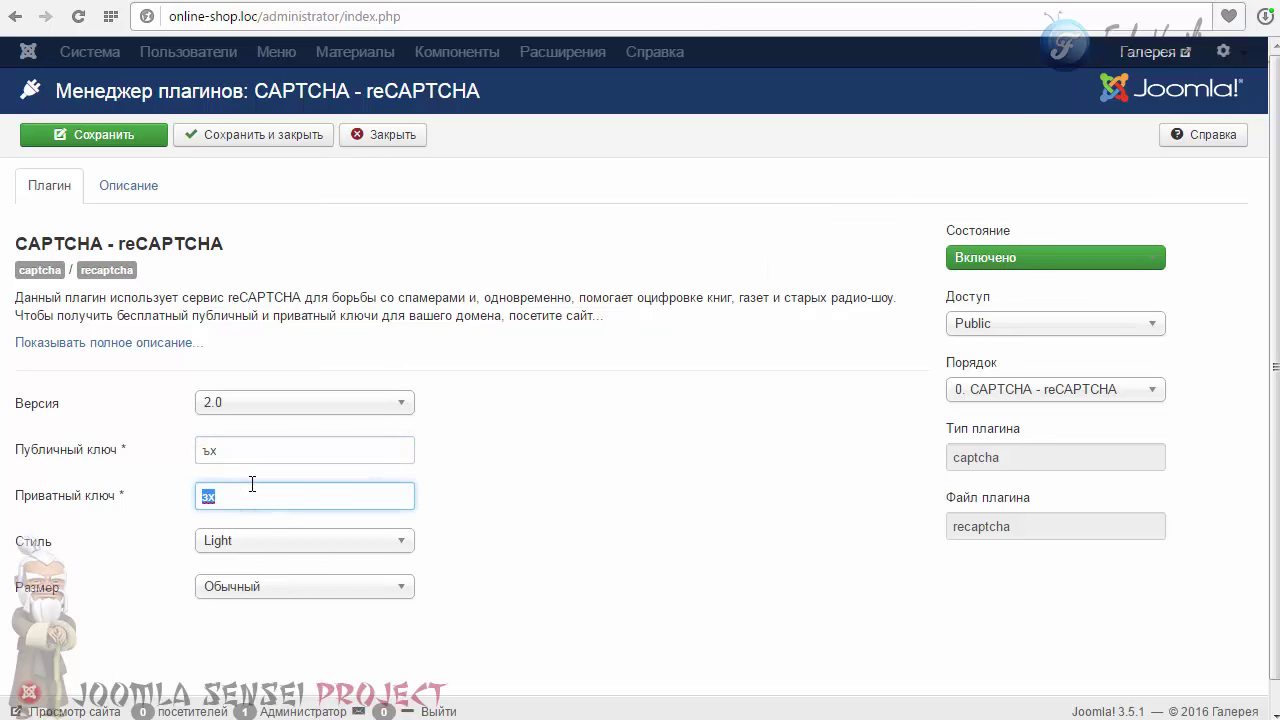
double_click(231, 449)
double_click(249, 450)
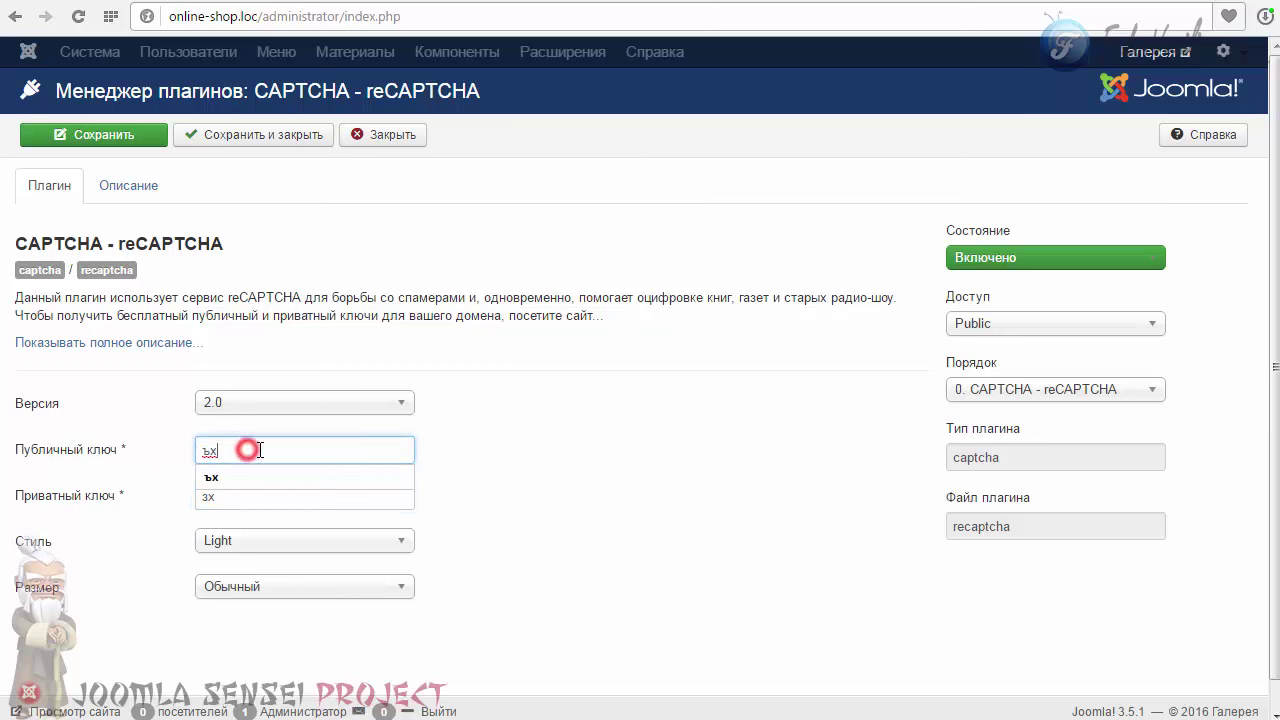
type("sdfsddf")
double_click(268, 497)
type("sdfsdf")
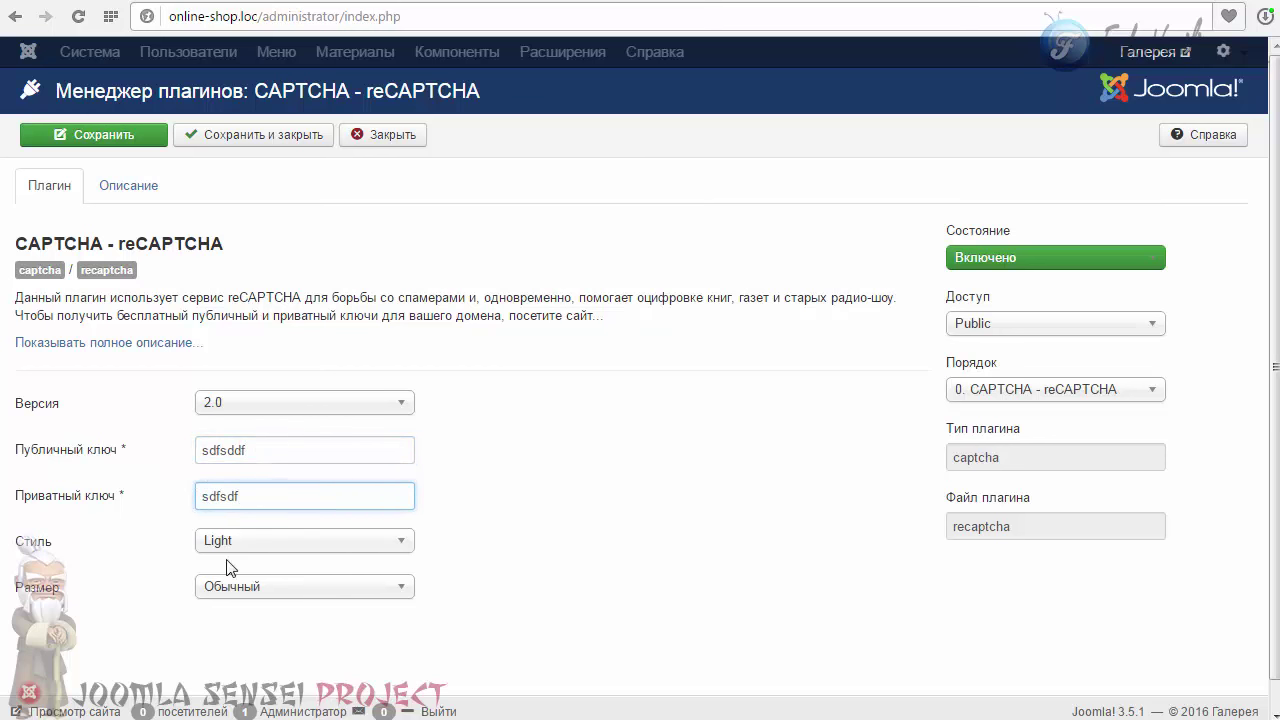
left_click(245, 136)
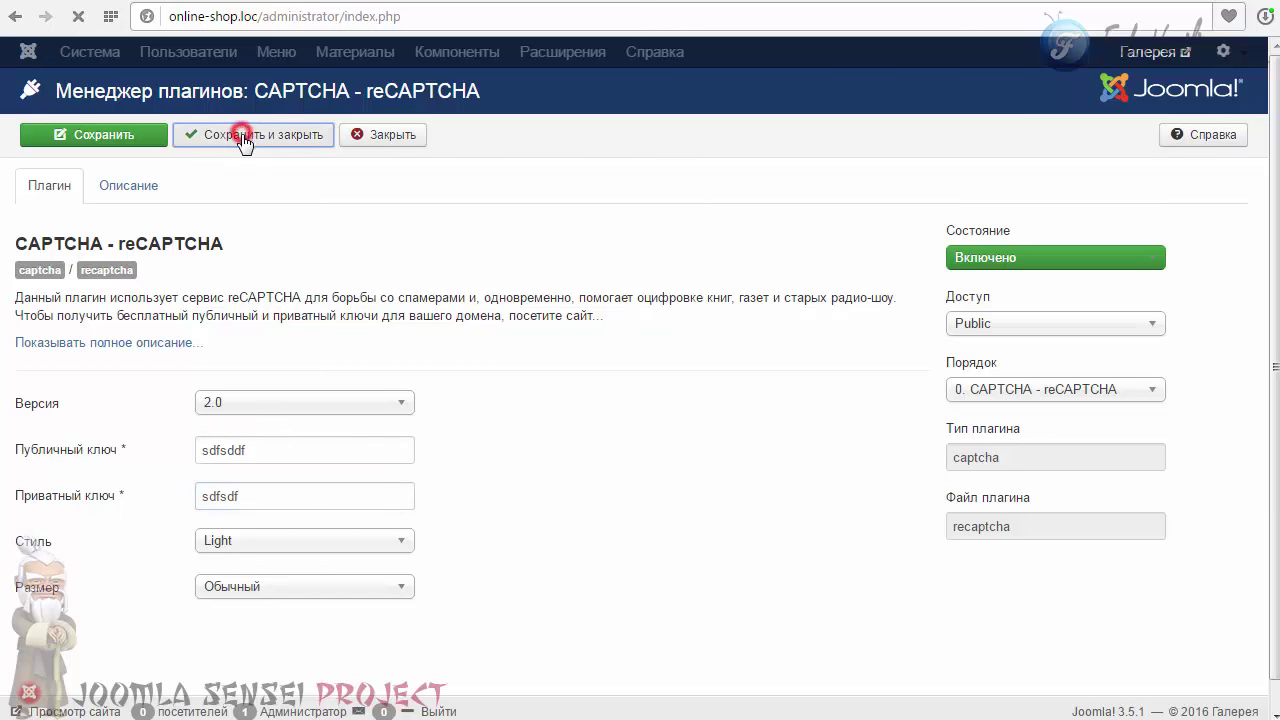
Step: In the Proofreader form settings, set Защита от спама (CAPTCHA) to CAPTCHA - reCAPTCHA and save the configuration
left_click(514, 58)
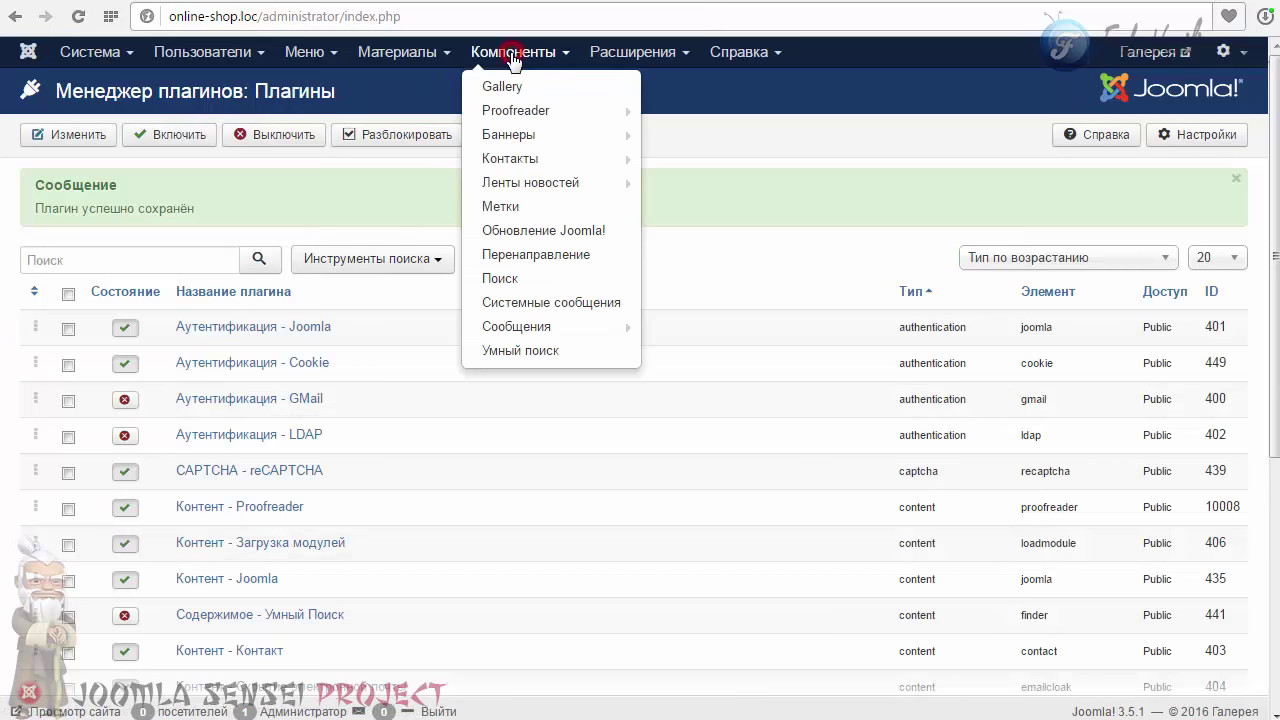
mouse_move(517, 118)
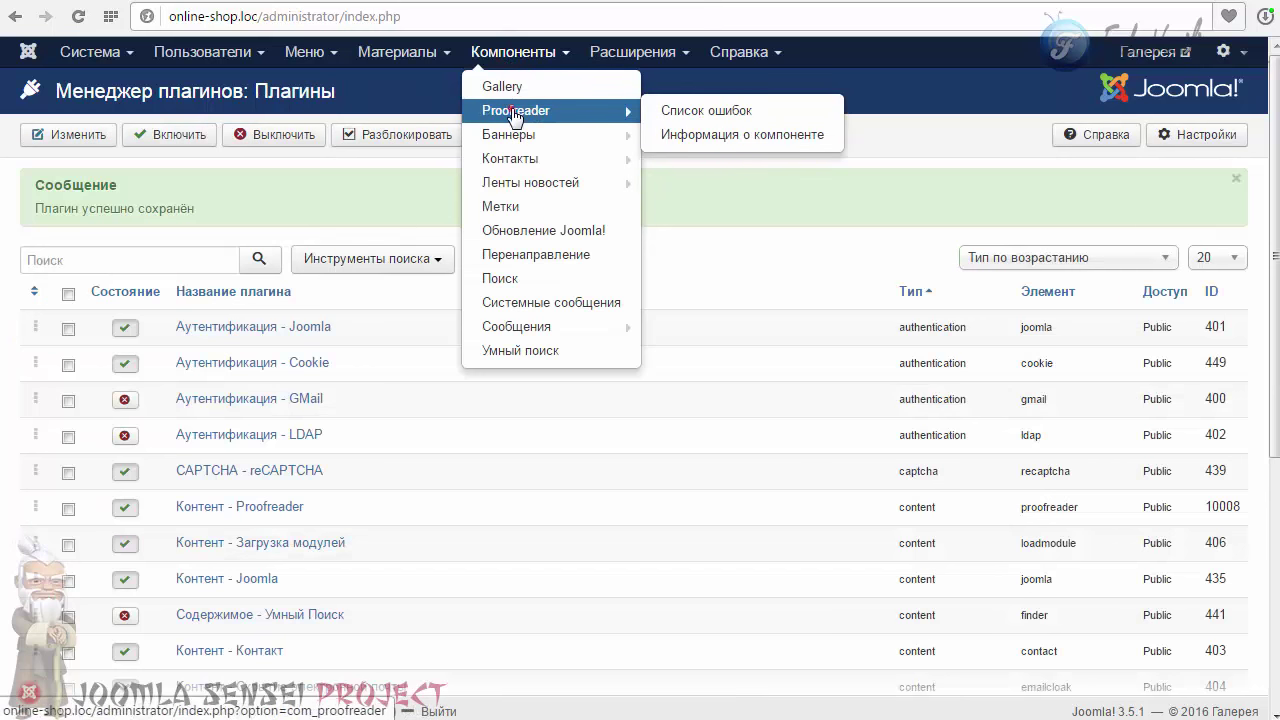
left_click(515, 110)
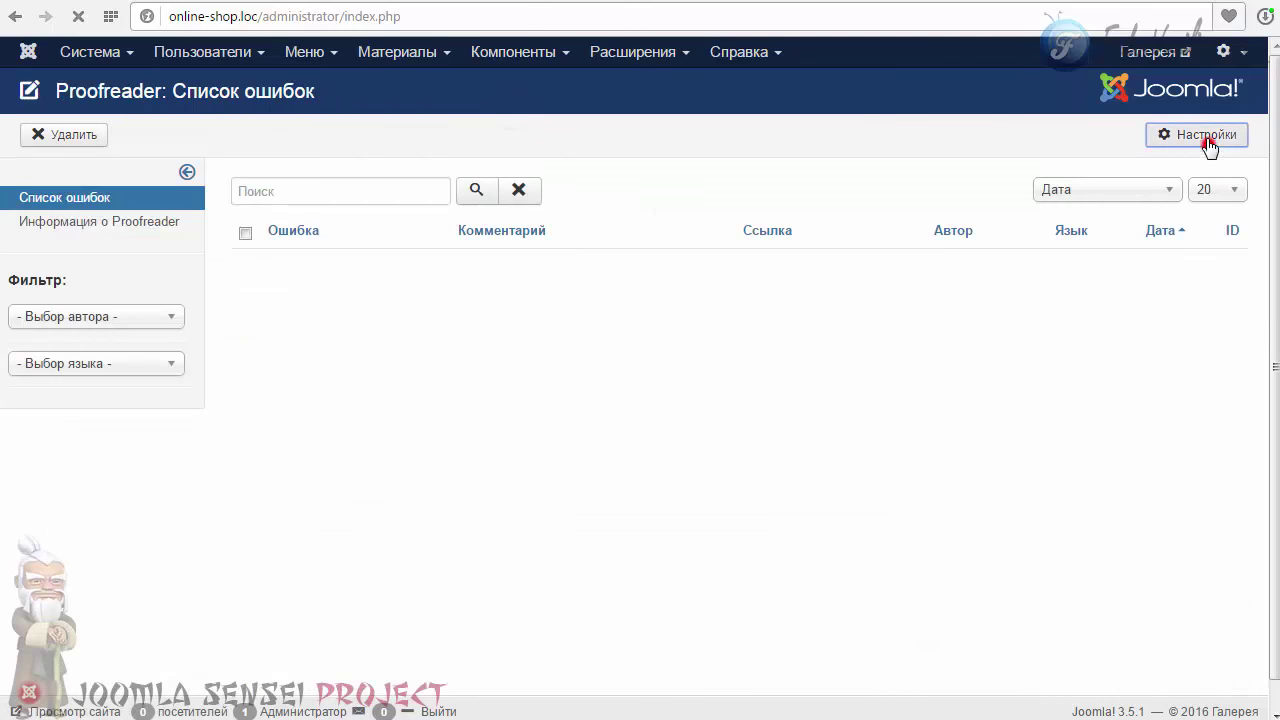
left_click(1200, 136)
left_click(333, 188)
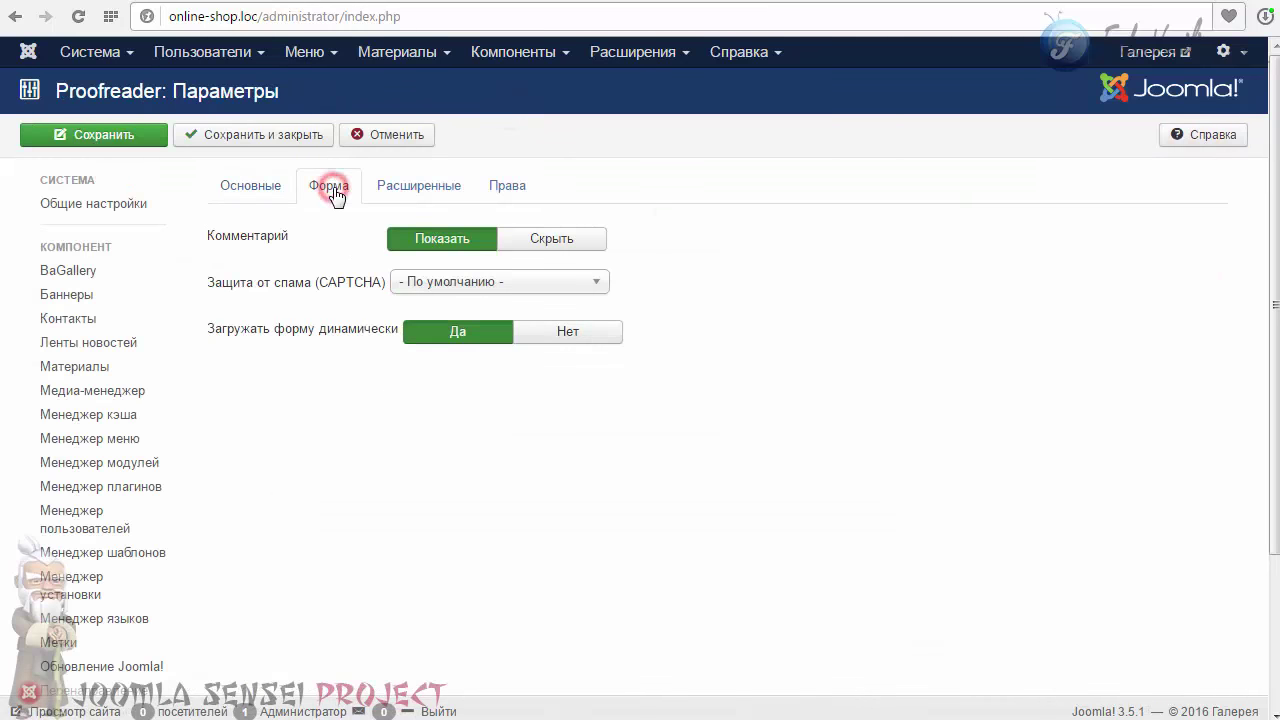
left_click(436, 284)
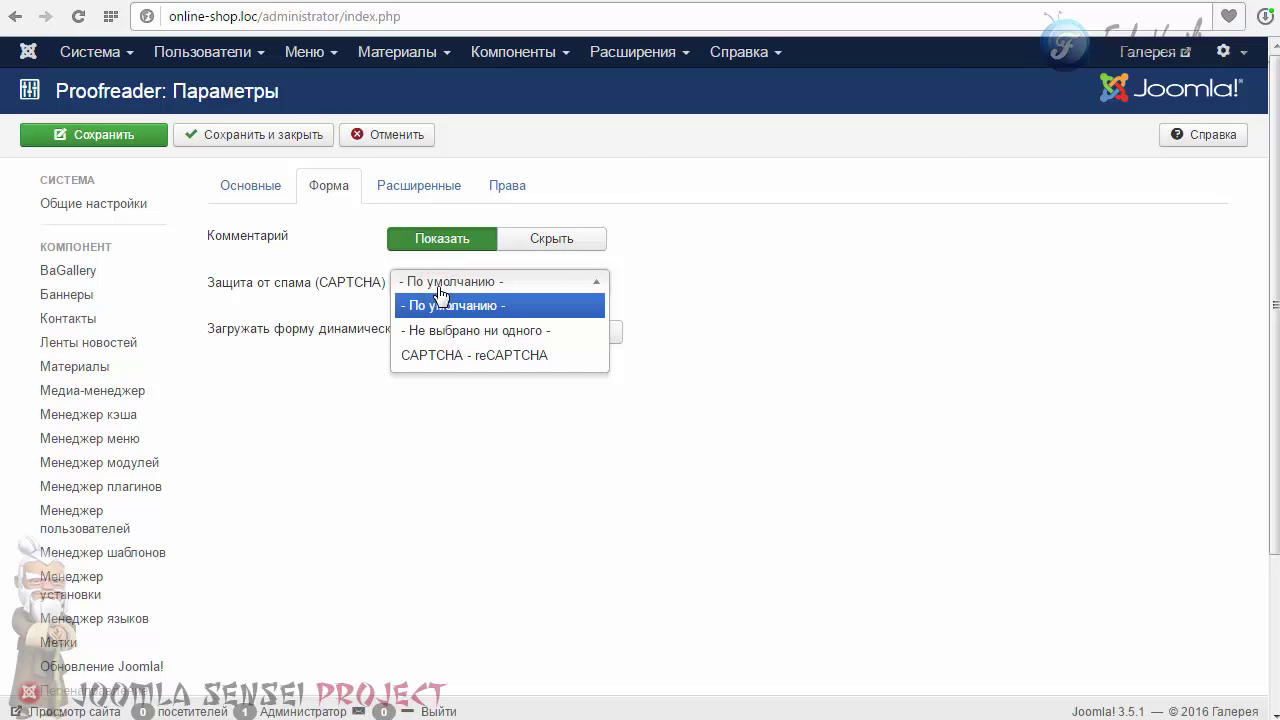
left_click(478, 361)
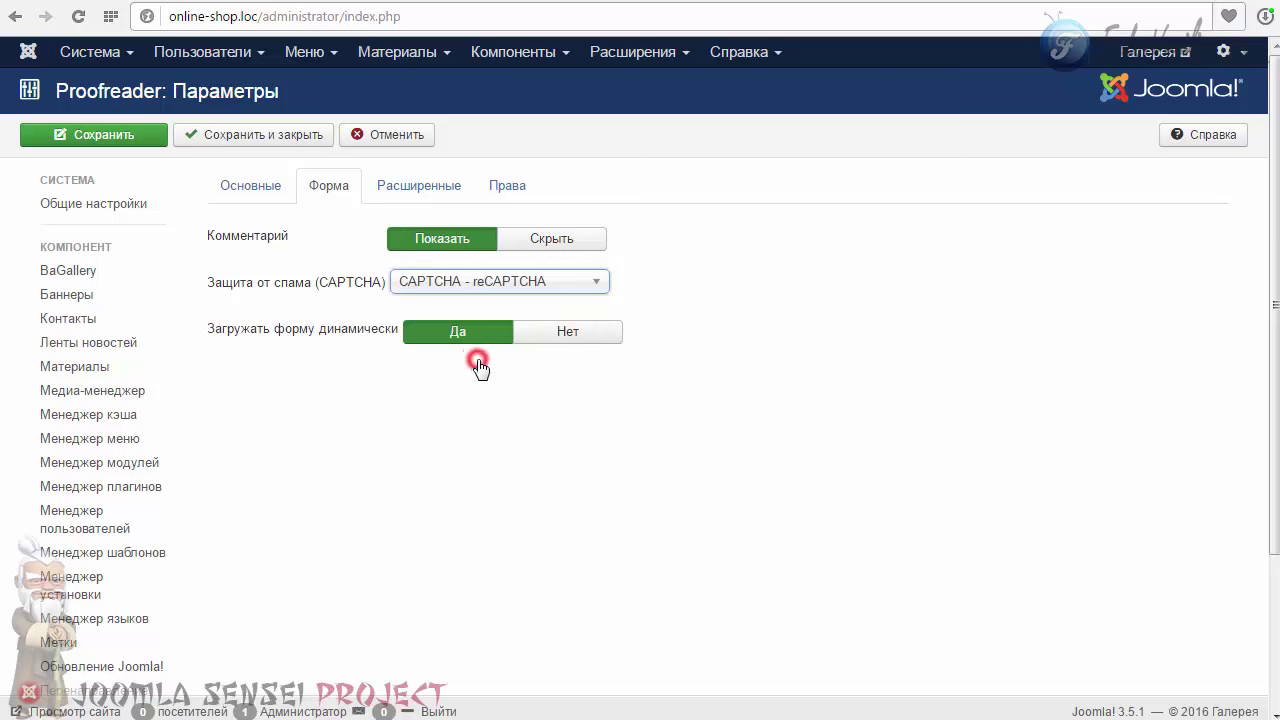
left_click(135, 136)
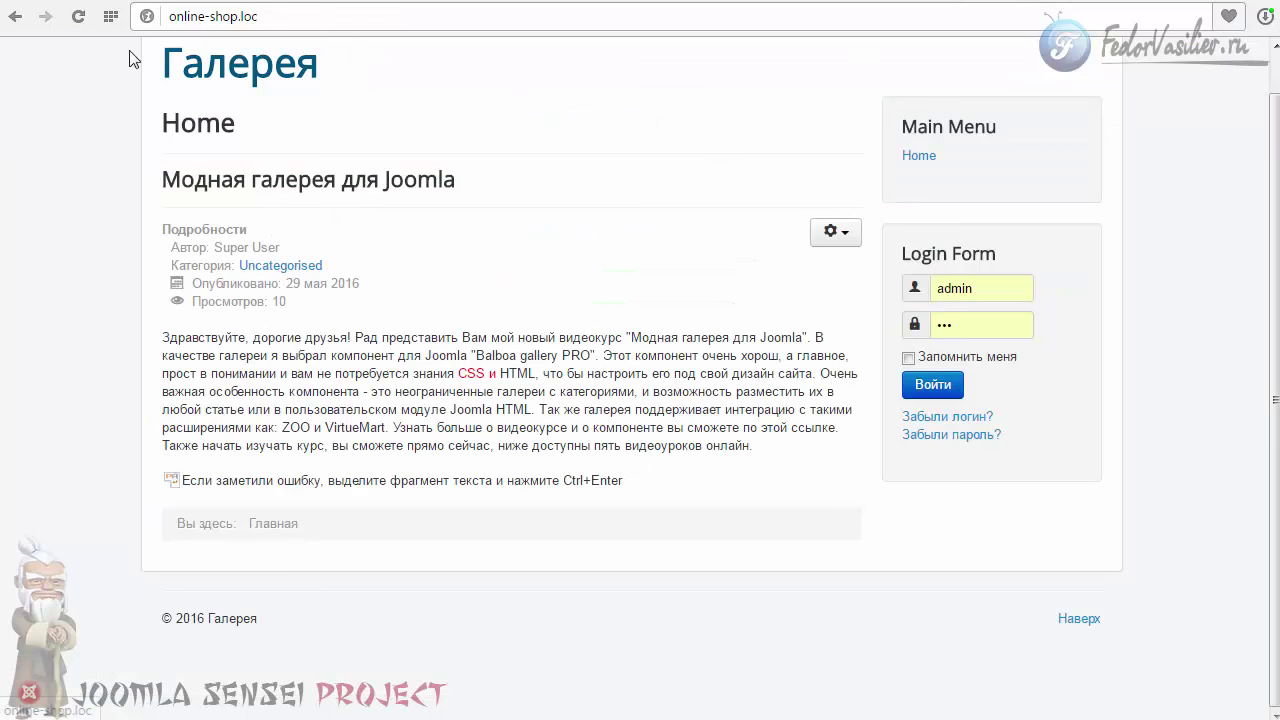
Step: Reload the site's article, open the error report form for a selected passage to check the CAPTCHA, and close the form
left_click(76, 16)
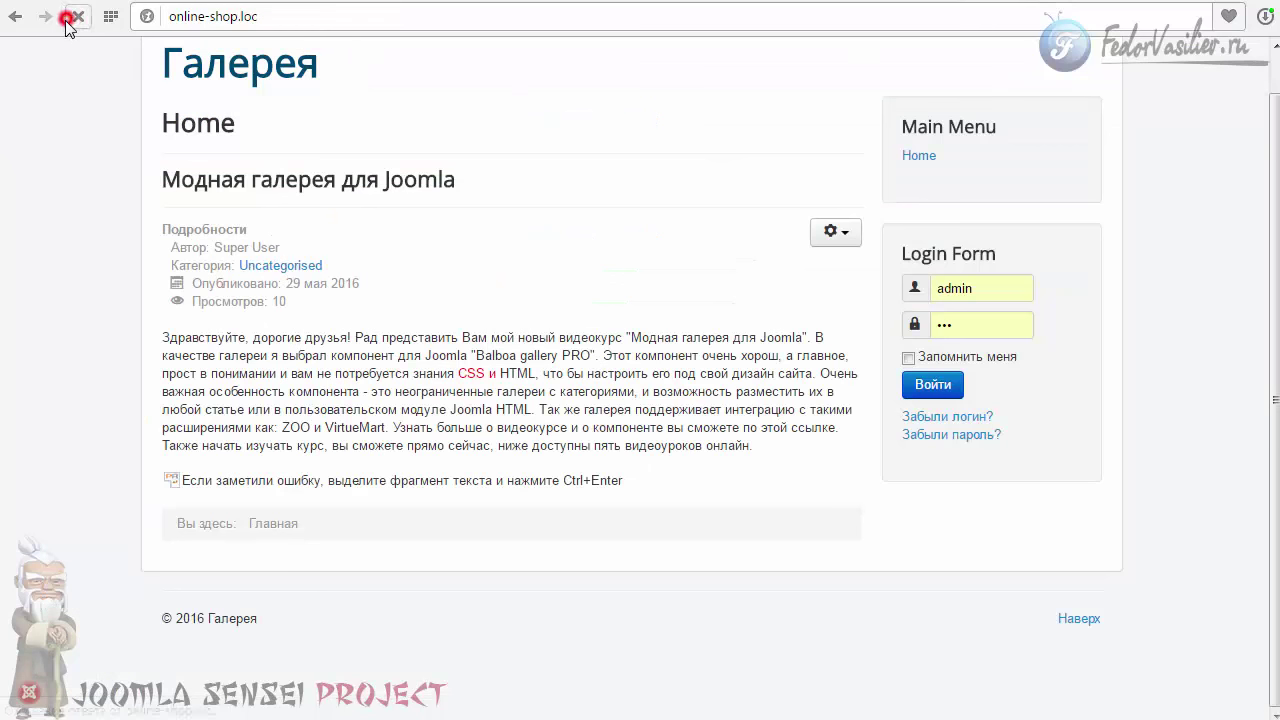
left_click_drag(406, 409, 397, 391)
left_click(389, 388)
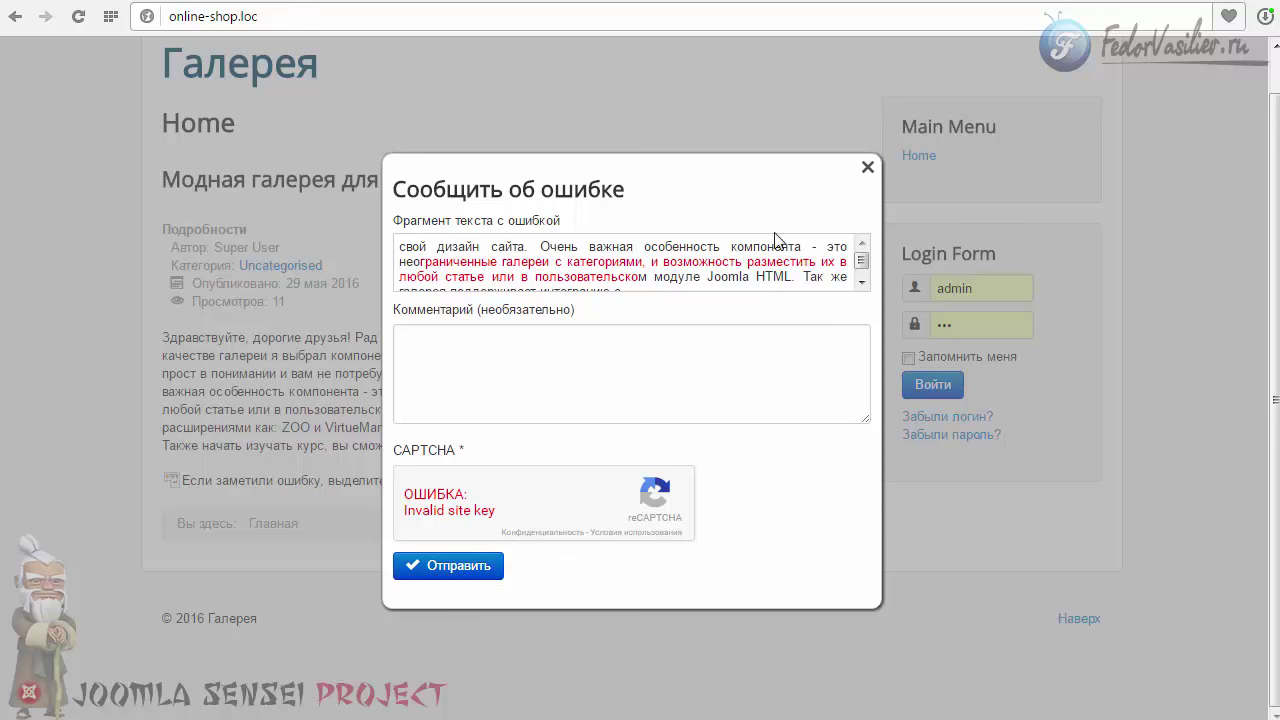
left_click(868, 167)
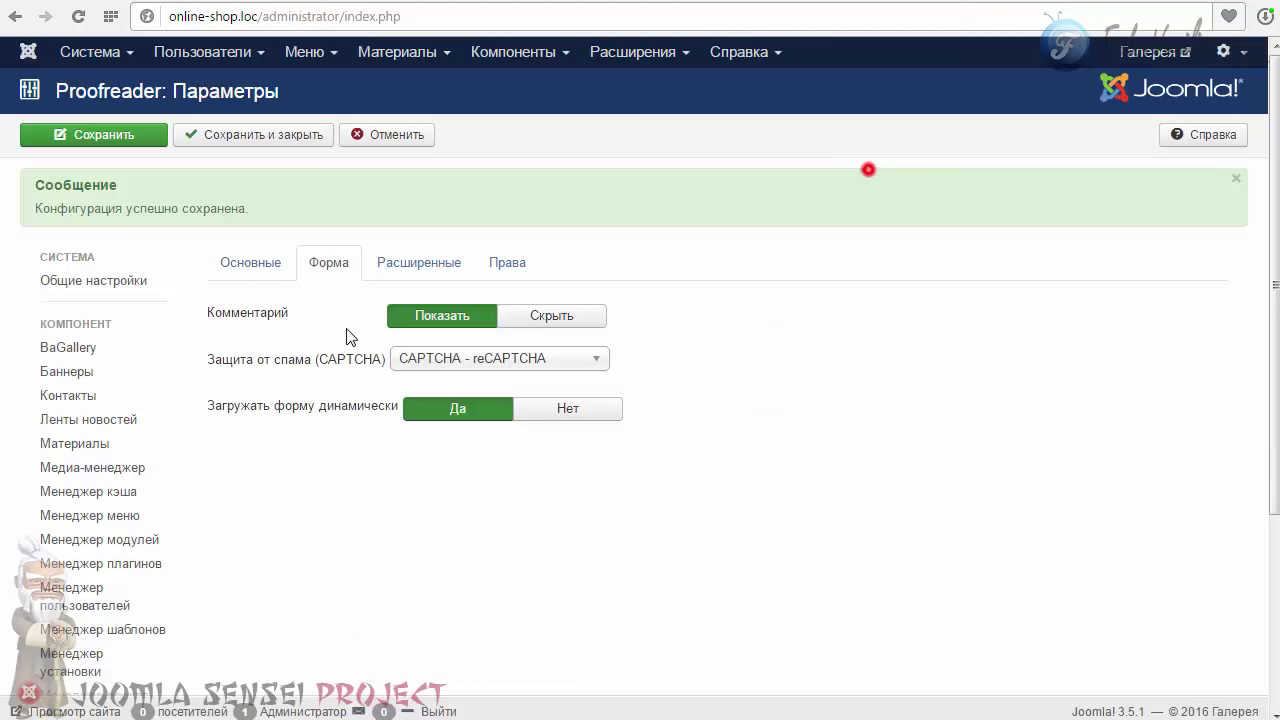
Step: Review Proofreader's advanced options for maximum error text length and disabling CSS, and its user group permissions
left_click(403, 270)
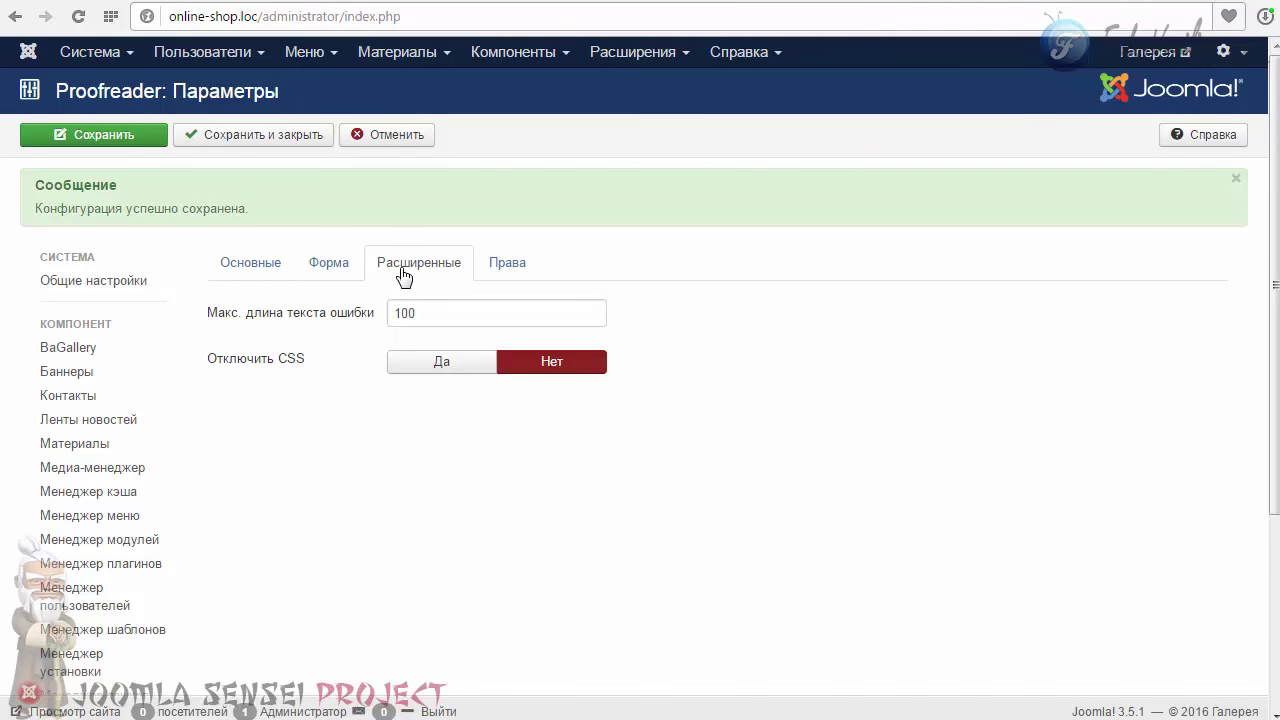
mouse_move(246, 323)
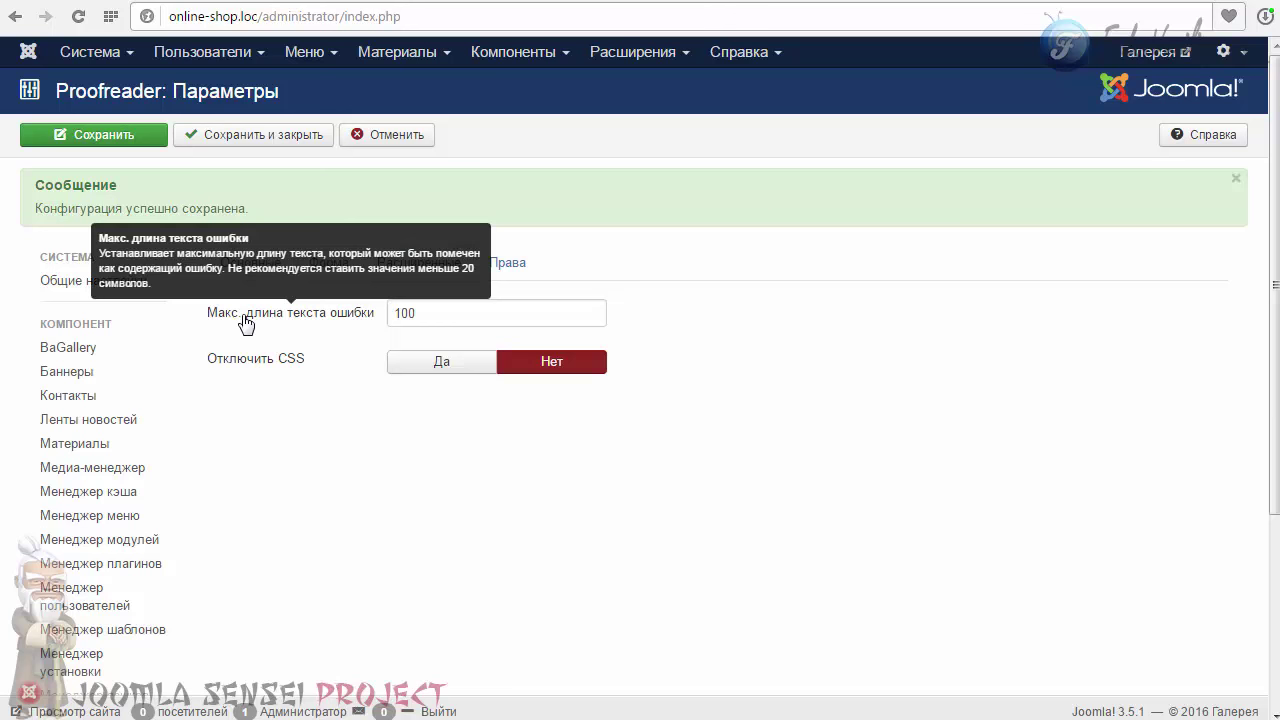
left_click(421, 313)
double_click(410, 313)
left_click(413, 312)
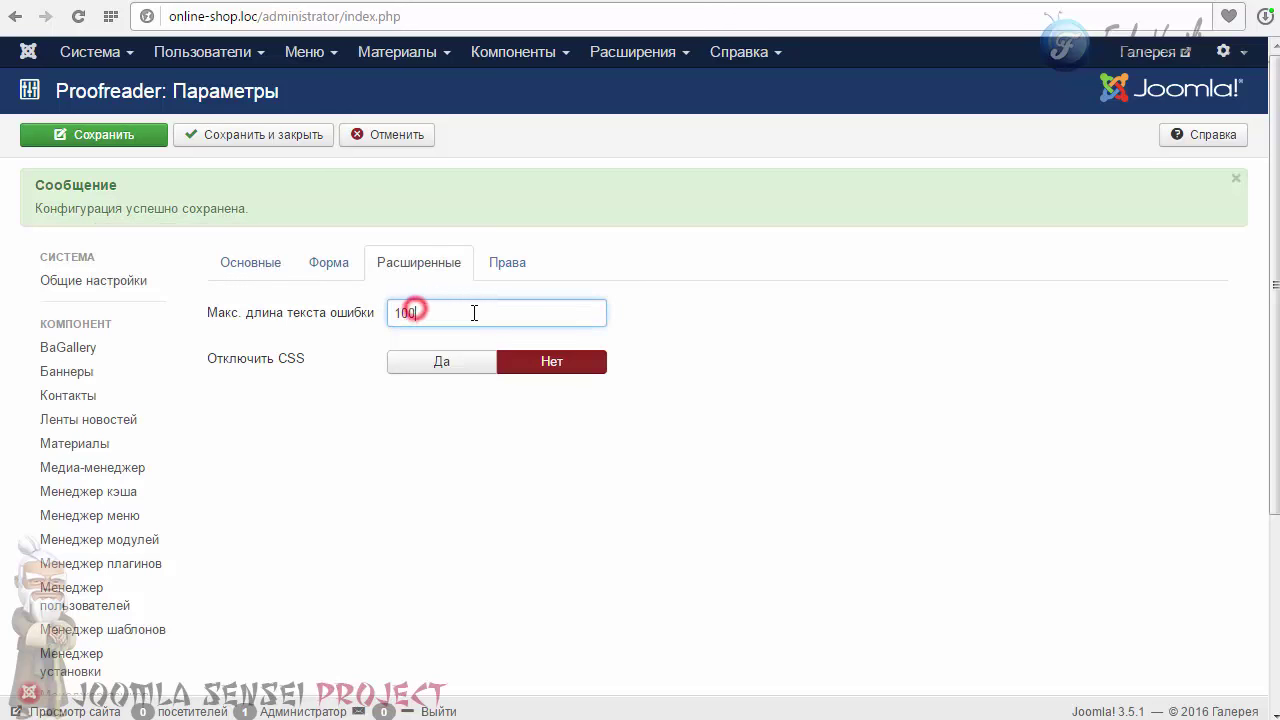
mouse_move(270, 377)
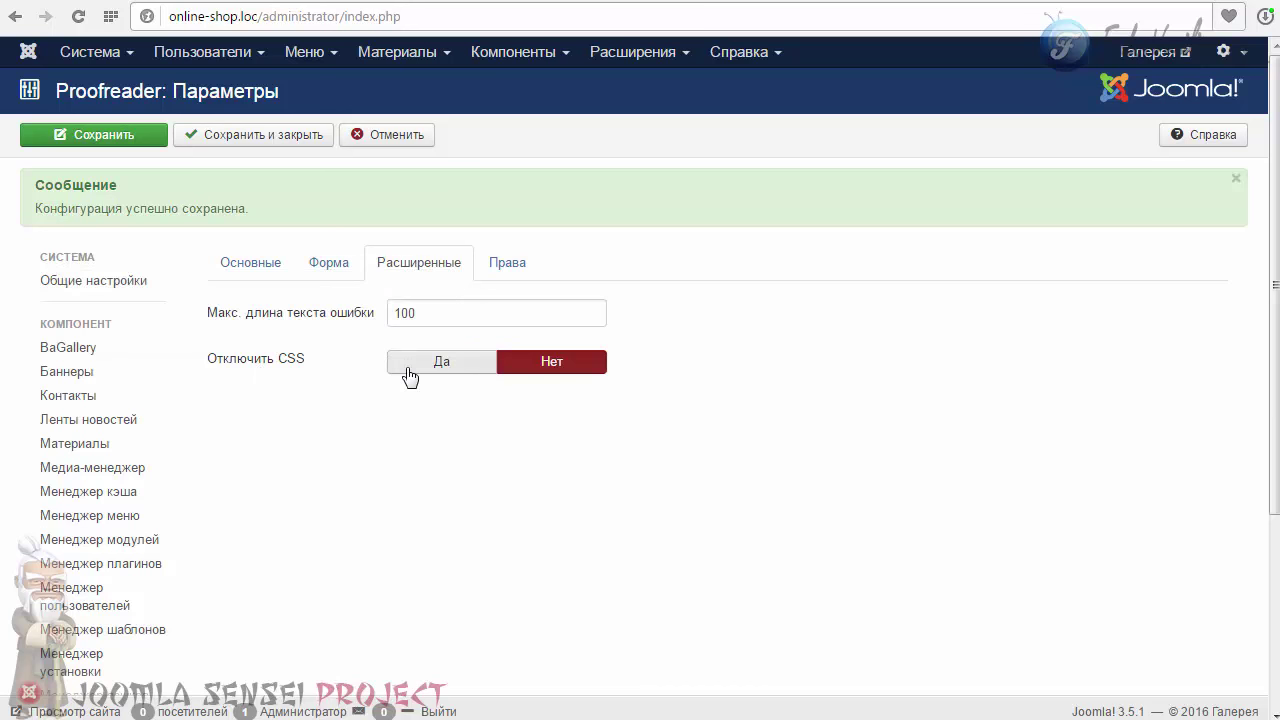
left_click(488, 268)
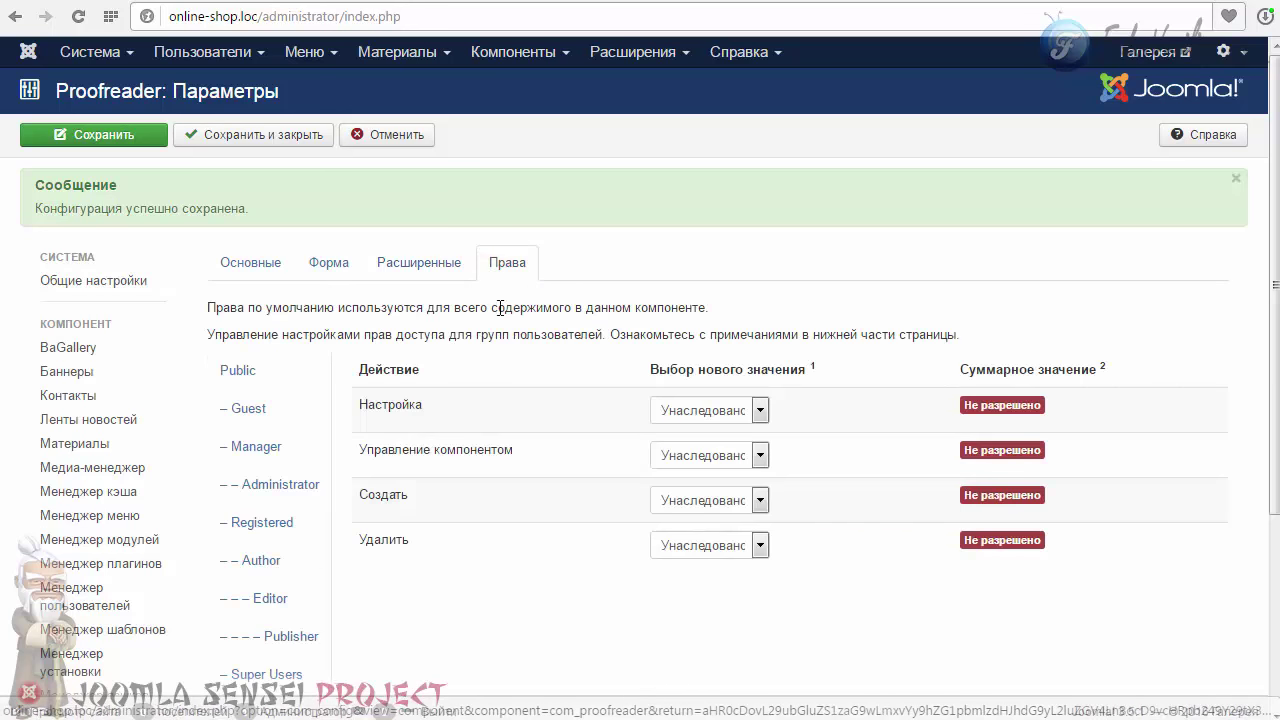
Step: Set Обработчик to Клавиатура (Ctrl+Enter) in Proofreader's basic settings, and save and close them
left_click(245, 268)
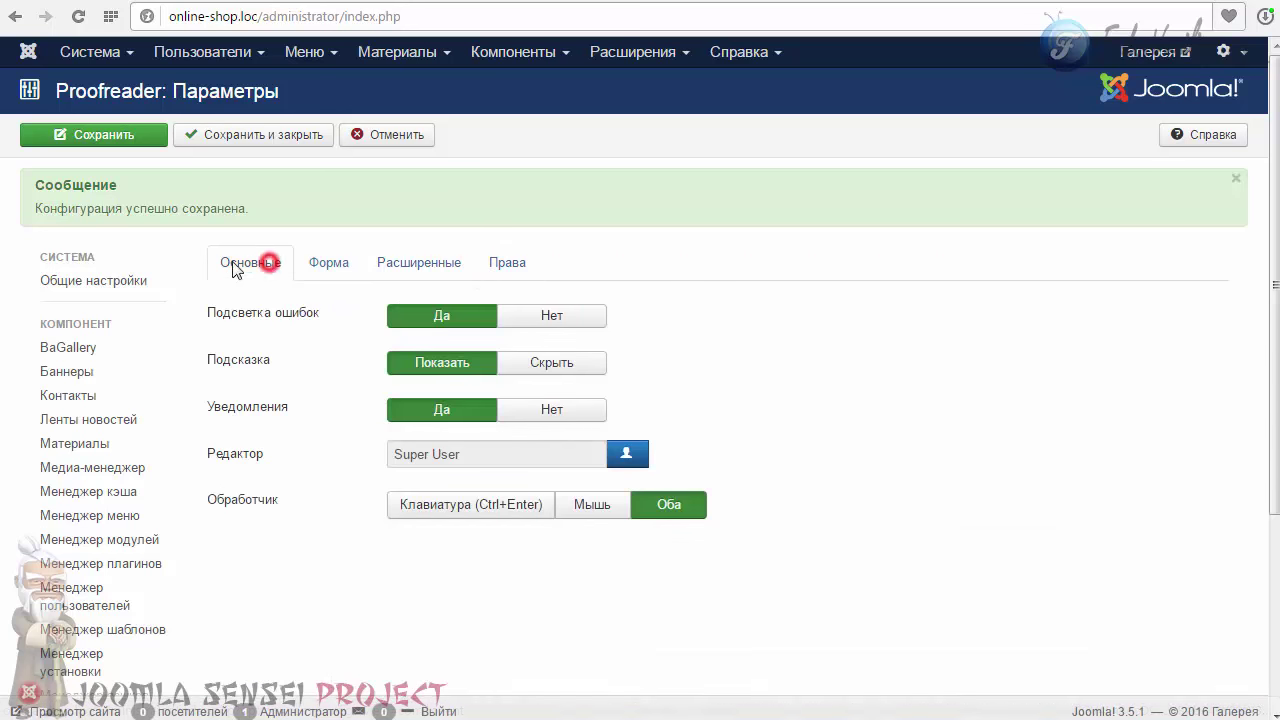
left_click(500, 510)
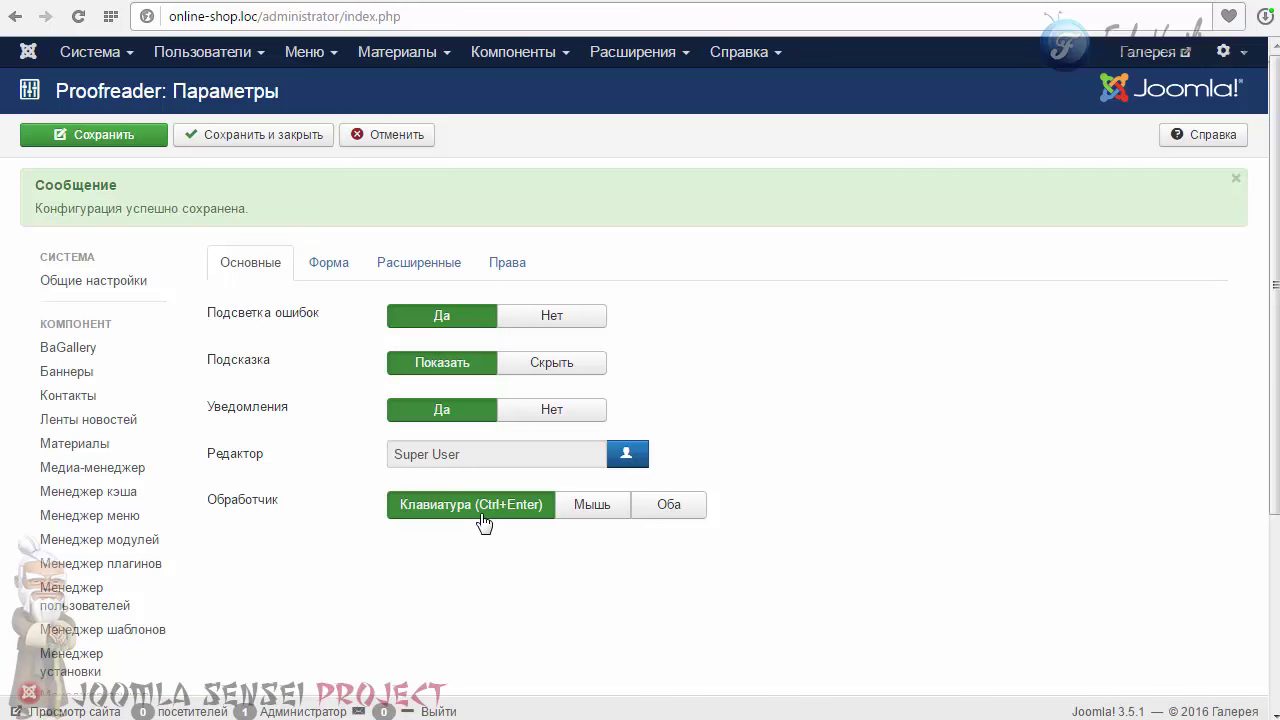
left_click(257, 137)
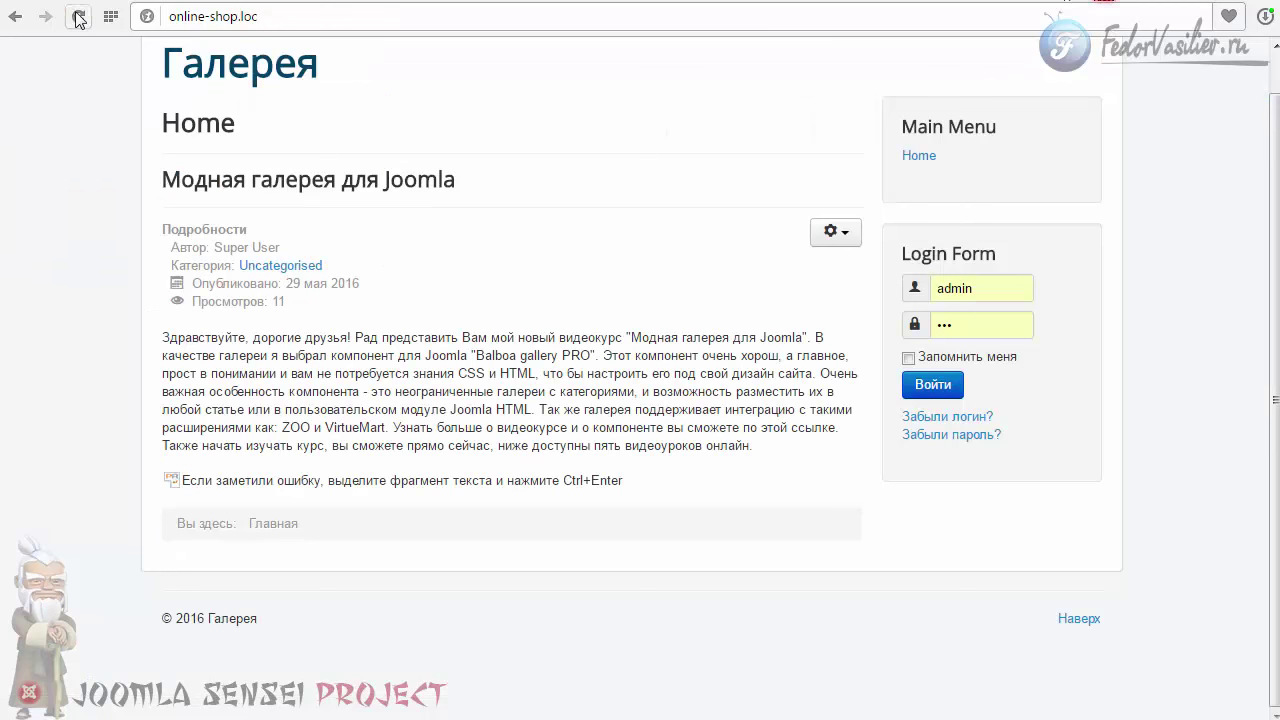
Step: Test keyboard error reporting on the article fragment "- это неограниченны", close the report form, and examine the hint below the article
left_click_drag(362, 391, 487, 392)
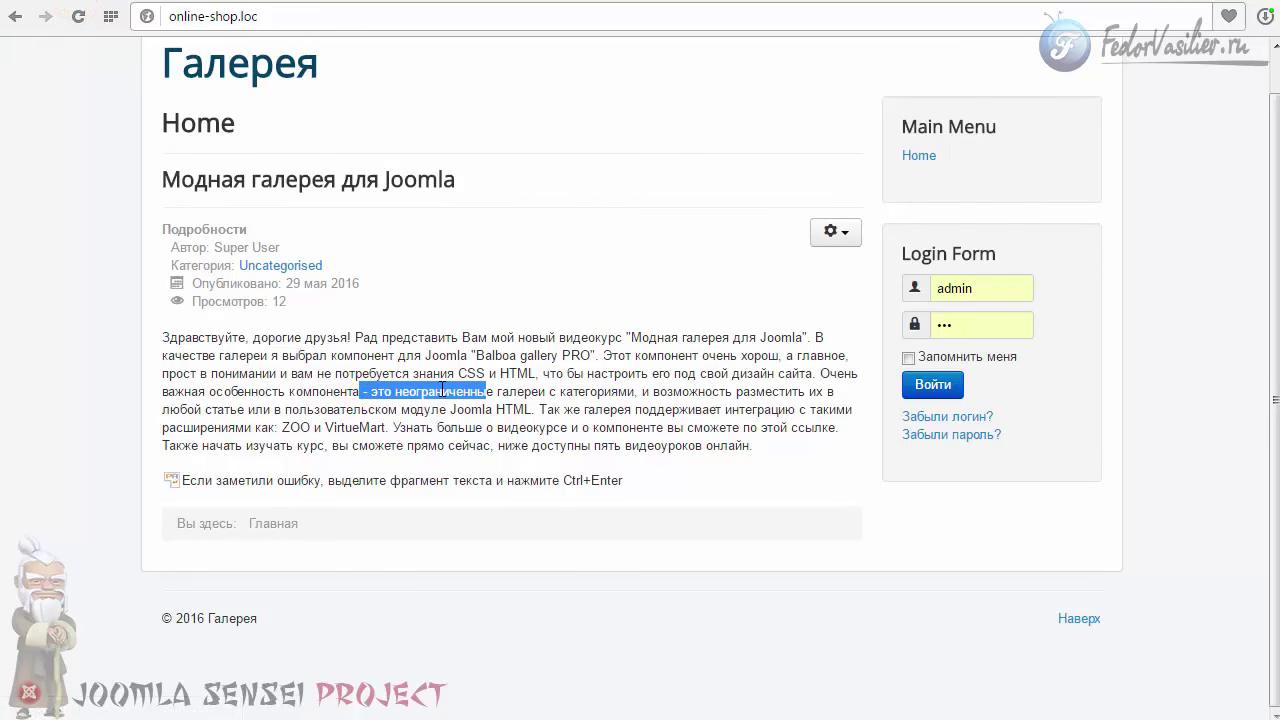
key("ctrl+Return")
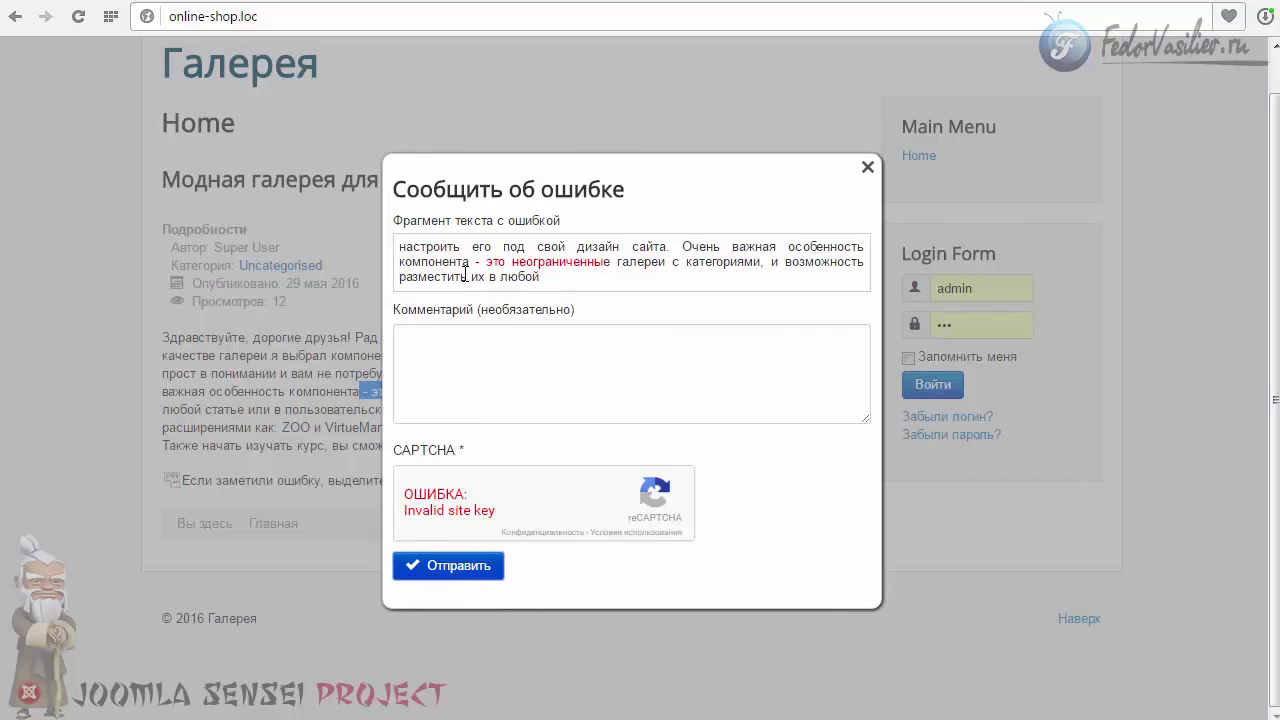
left_click_drag(487, 263, 604, 262)
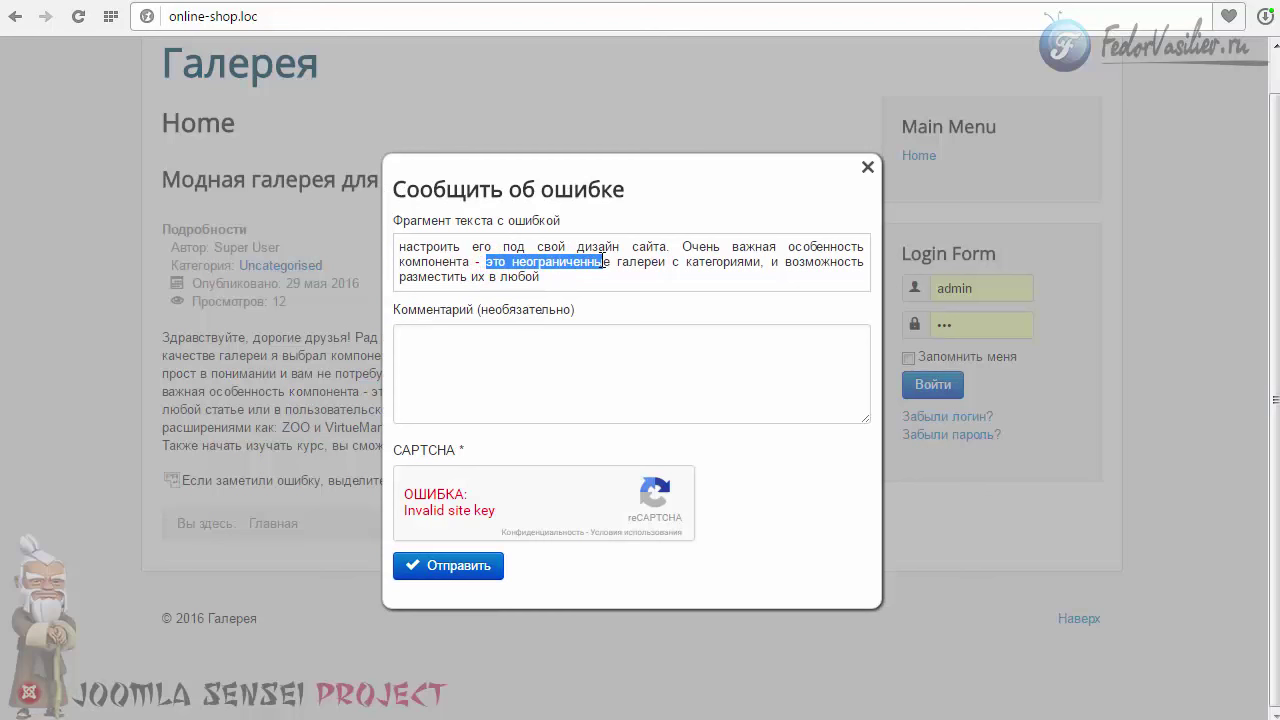
left_click(604, 354)
left_click(867, 167)
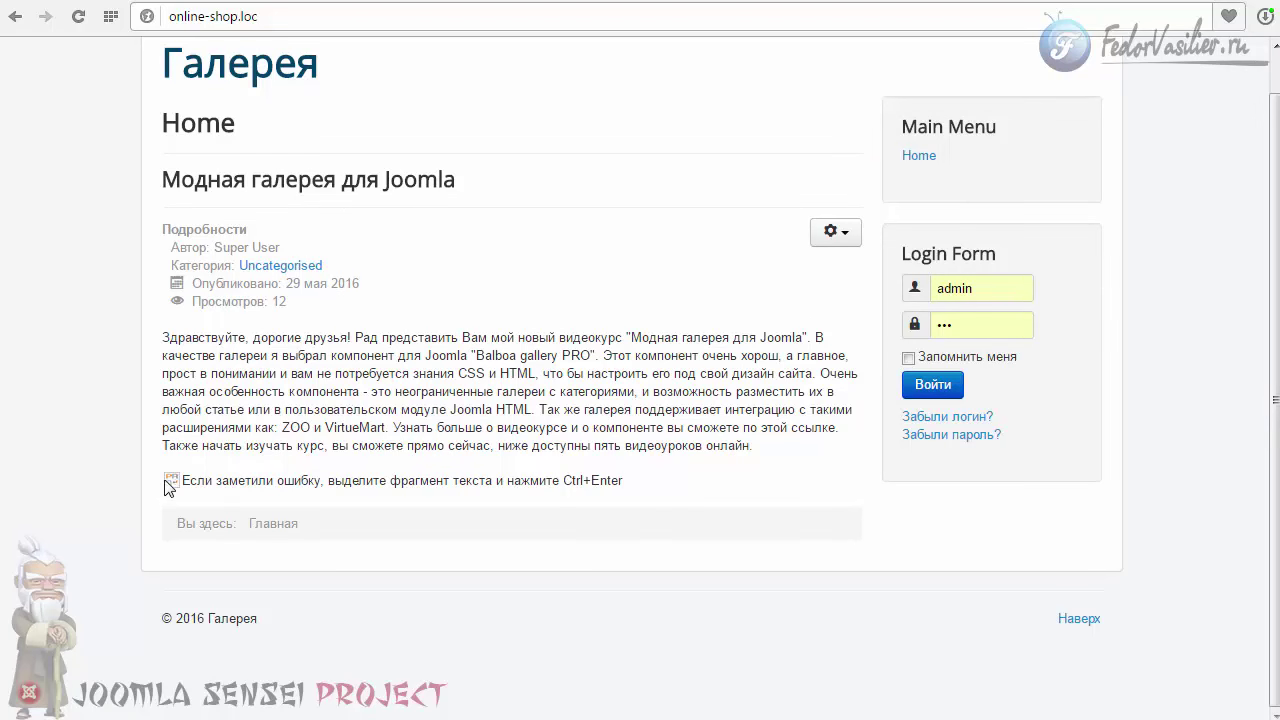
left_click_drag(622, 481, 188, 485)
left_click(369, 483)
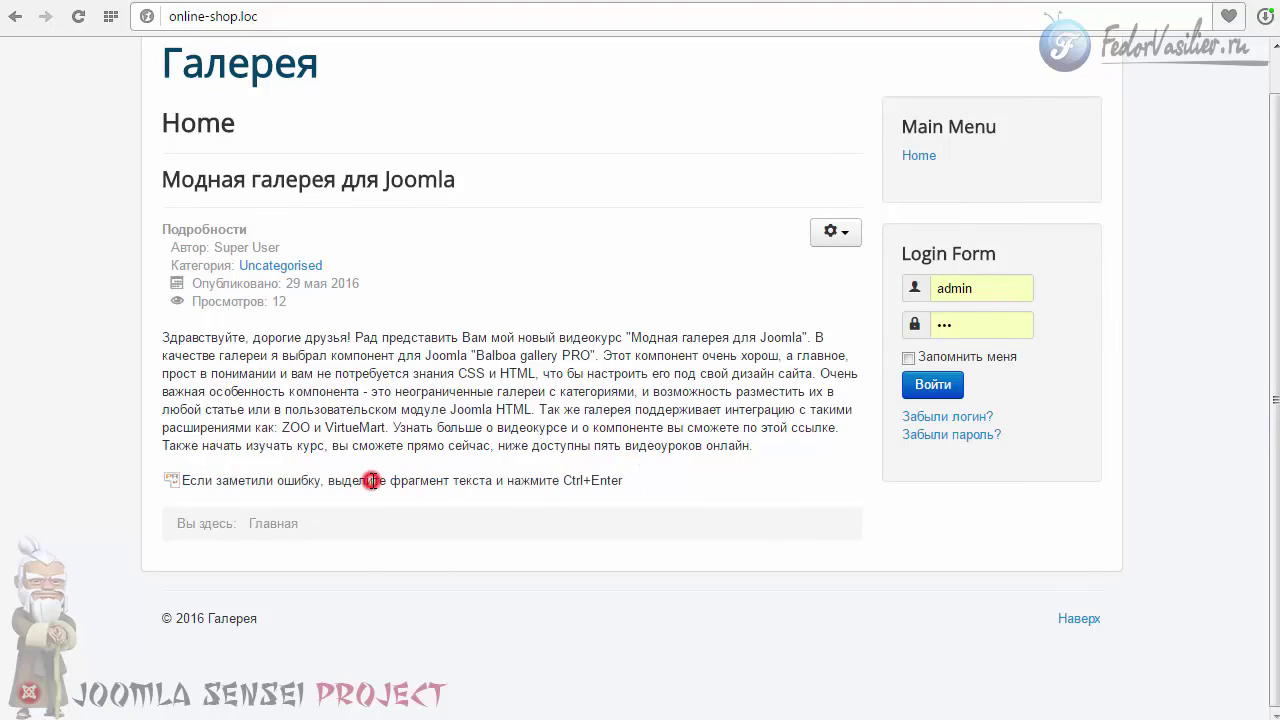